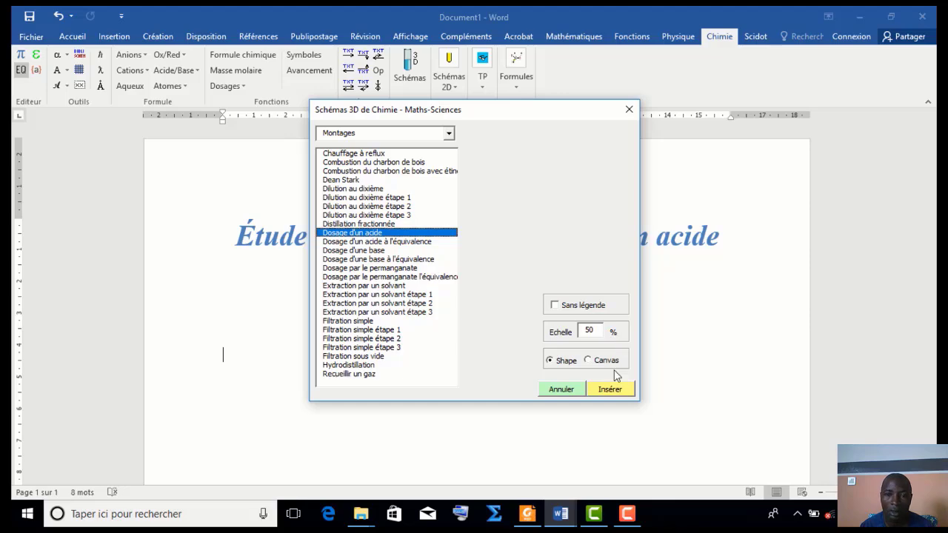
Insert the 3D "Dosage d'un acide" setup at 50 % scale and move it below the "Dispositif expérimental" heading
{"action": "left_click", "coordinate": [610, 390]}
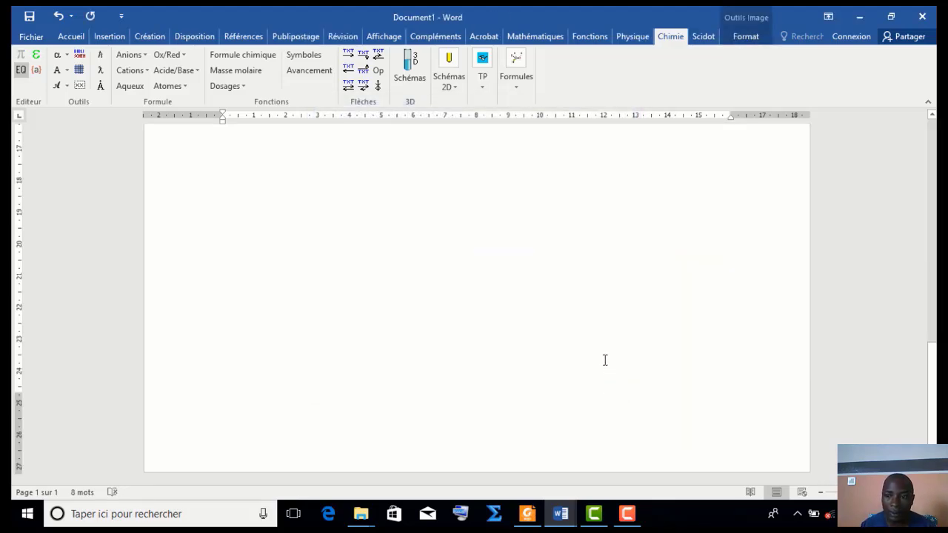
{"action": "scroll", "coordinate": [604, 359], "scroll_direction": "up", "scroll_amount": 15}
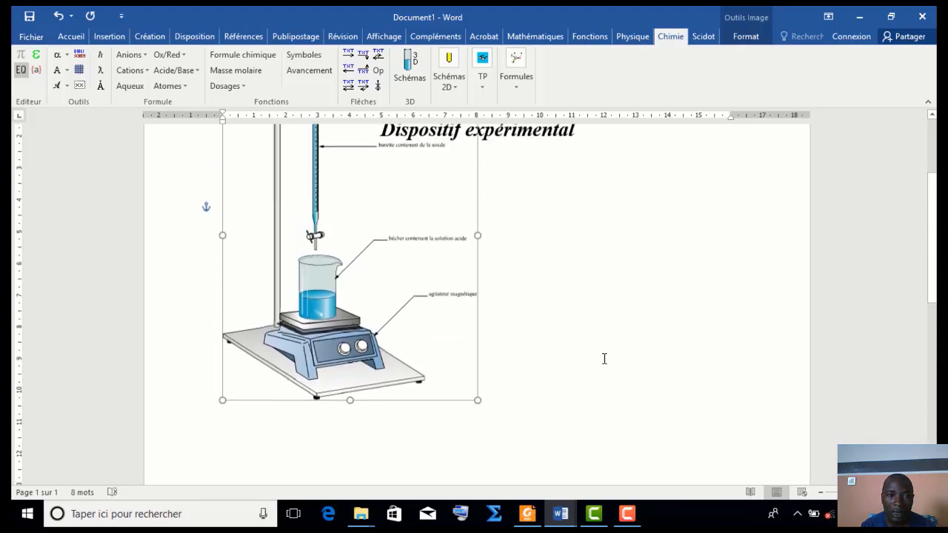
{"action": "scroll", "coordinate": [604, 358], "scroll_direction": "down", "scroll_amount": 2}
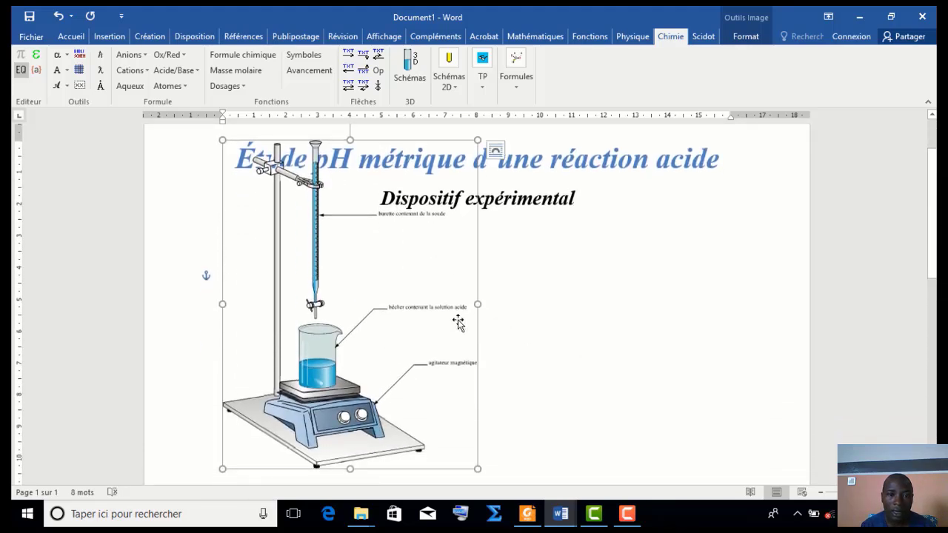
{"action": "left_click_drag", "start_coordinate": [478, 326], "coordinate": [612, 425]}
{"action": "scroll", "coordinate": [652, 371], "scroll_direction": "down", "scroll_amount": 4}
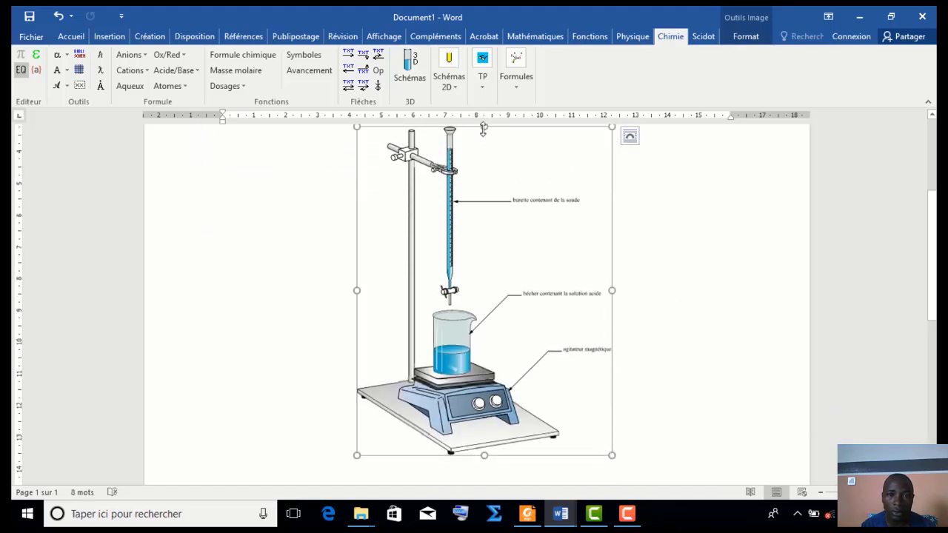
Reduce the height of the 3D titration picture from its upper edge and shift it slightly down and to the right
{"action": "left_click_drag", "start_coordinate": [484, 129], "coordinate": [486, 178]}
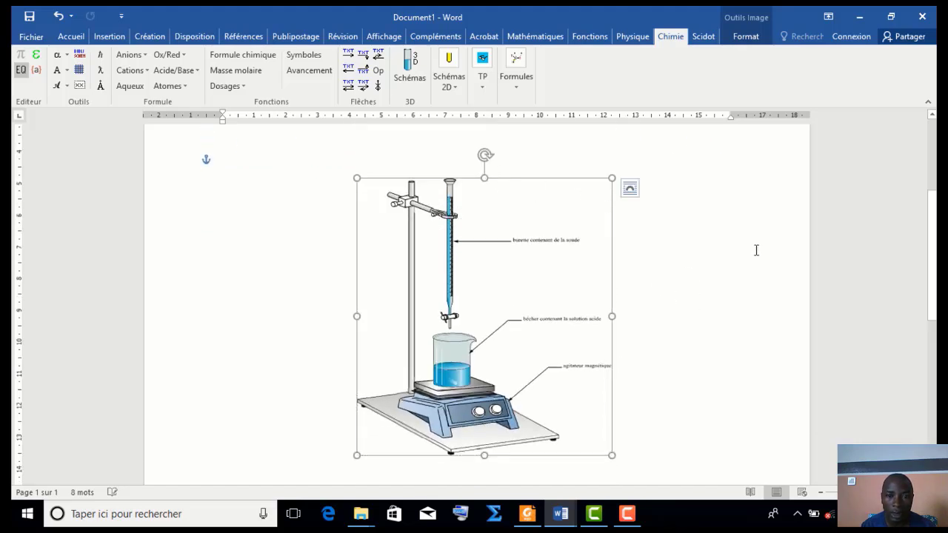
{"action": "scroll", "coordinate": [663, 276], "scroll_direction": "down", "scroll_amount": 2}
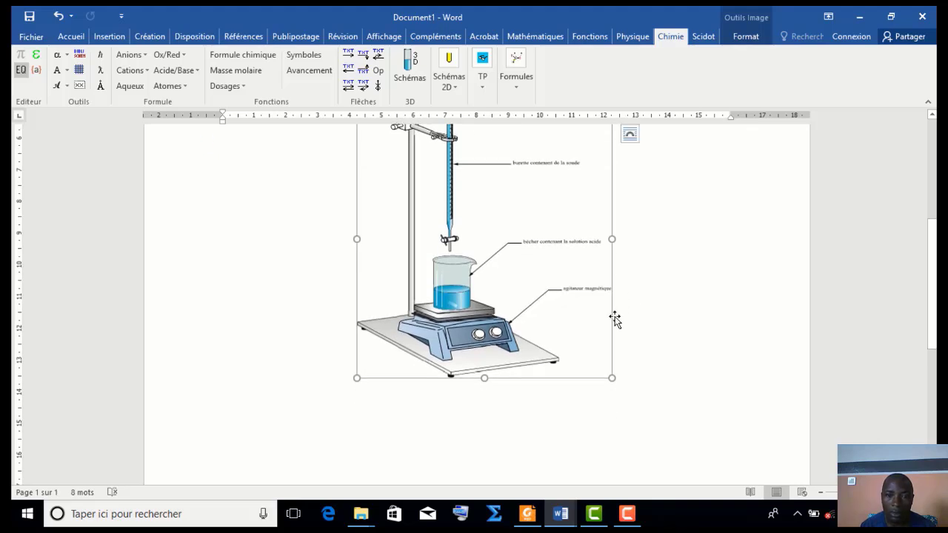
{"action": "left_click_drag", "start_coordinate": [615, 318], "coordinate": [627, 334]}
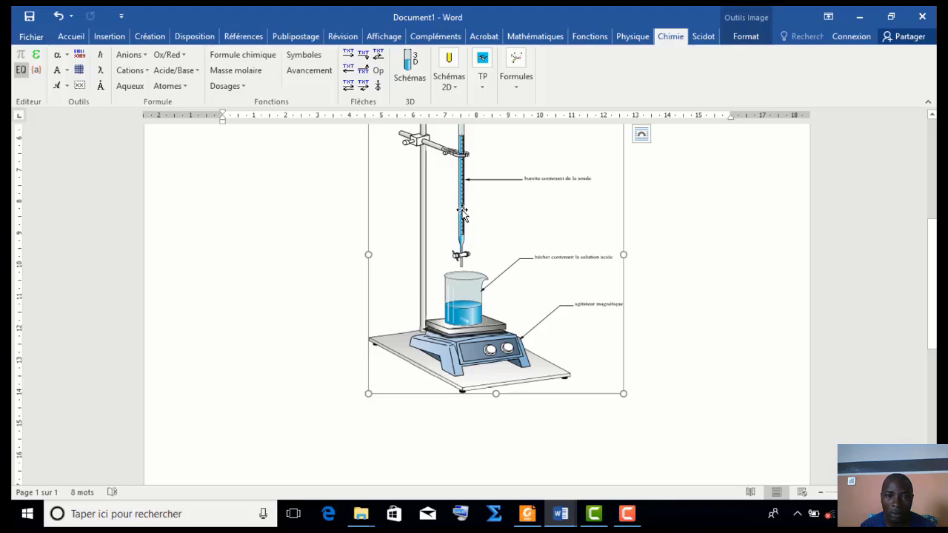
Review the labelled 3D titration picture, including burette, beaker and stirrer, and delete it from the page
{"action": "scroll", "coordinate": [462, 211], "scroll_direction": "up", "scroll_amount": 1}
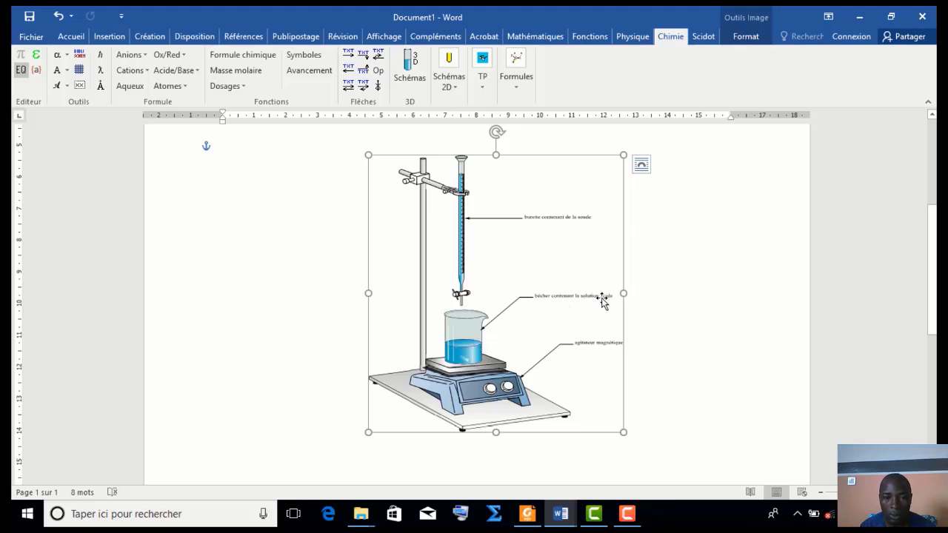
{"action": "scroll", "coordinate": [606, 300], "scroll_direction": "down", "scroll_amount": 1}
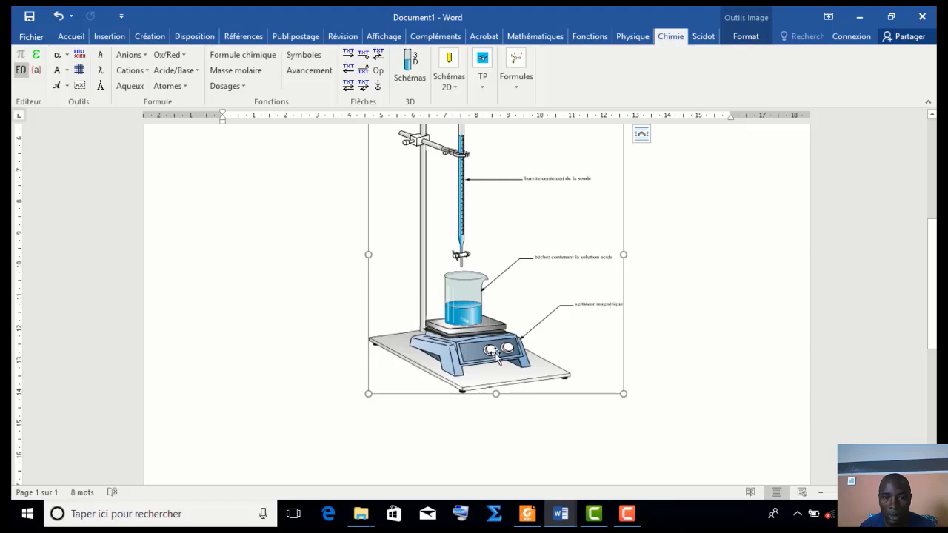
{"action": "scroll", "coordinate": [490, 355], "scroll_direction": "up", "scroll_amount": 5}
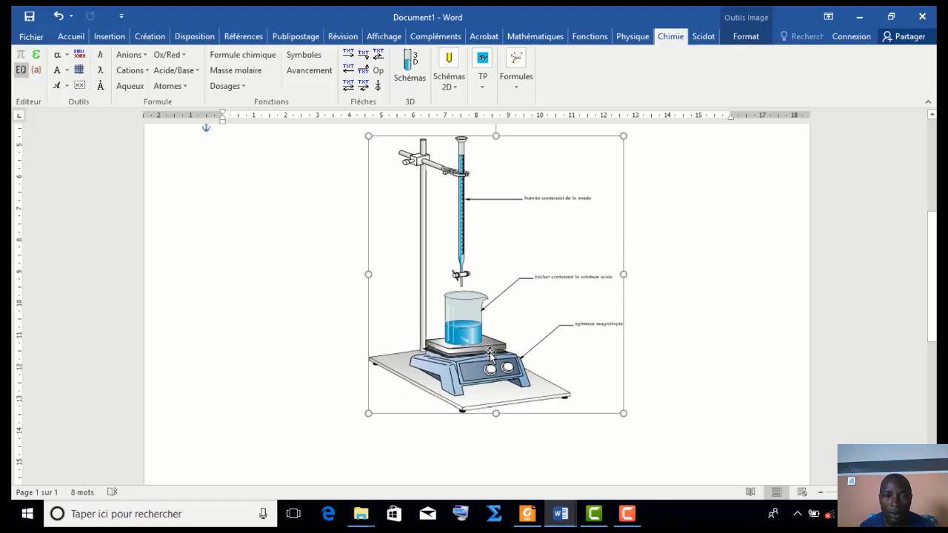
{"action": "scroll", "coordinate": [490, 354], "scroll_direction": "down", "scroll_amount": 3}
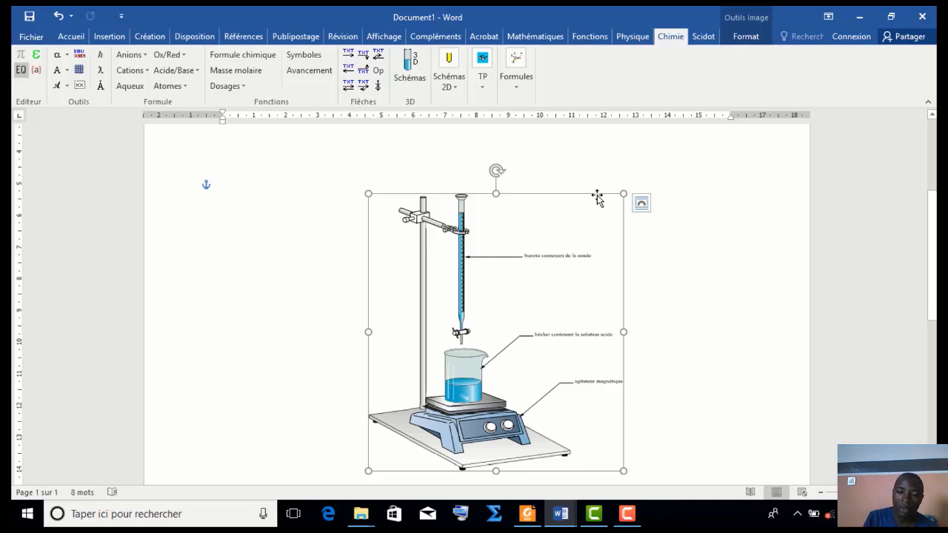
{"action": "key", "text": "Delete"}
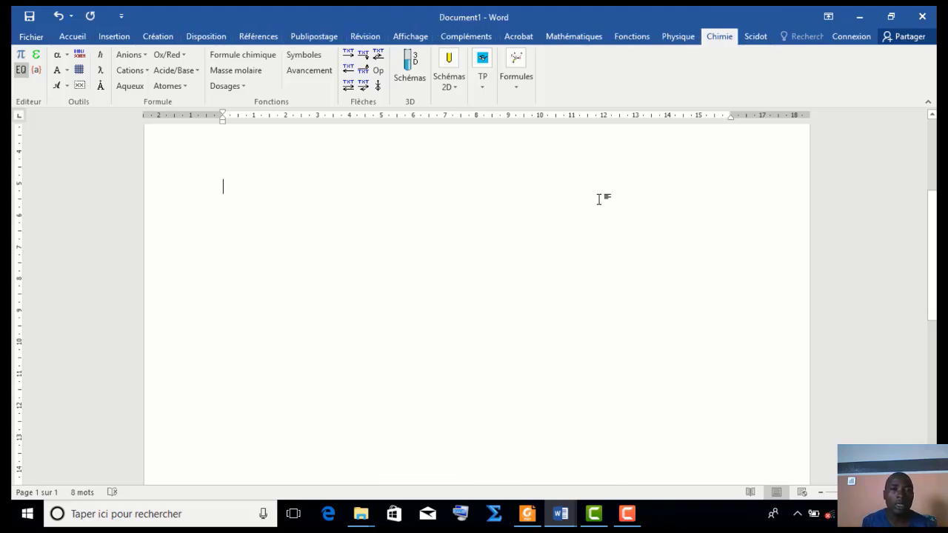
Insert the 2D support stand with its clamp and centre it below the "Dispositif expérimental" heading
{"action": "scroll", "coordinate": [600, 197], "scroll_direction": "up", "scroll_amount": 2}
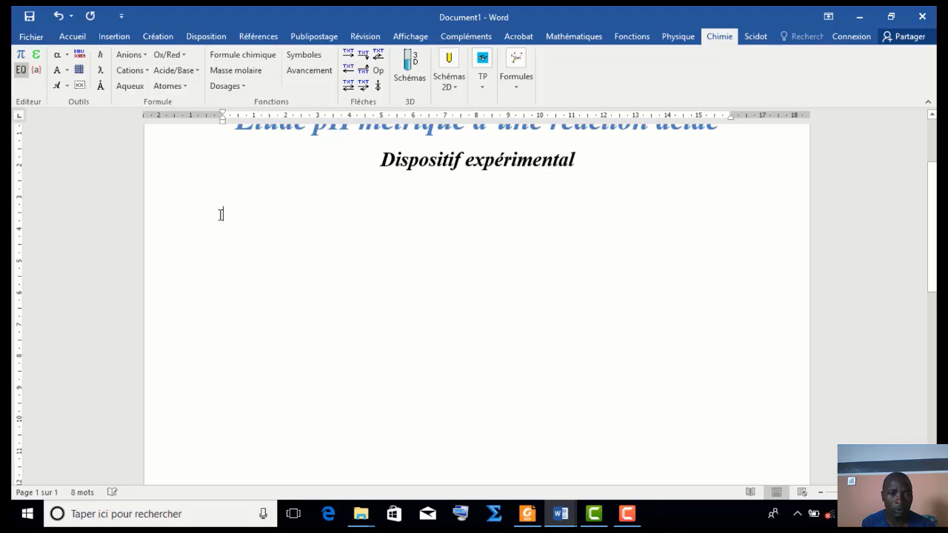
{"action": "left_click", "coordinate": [454, 88]}
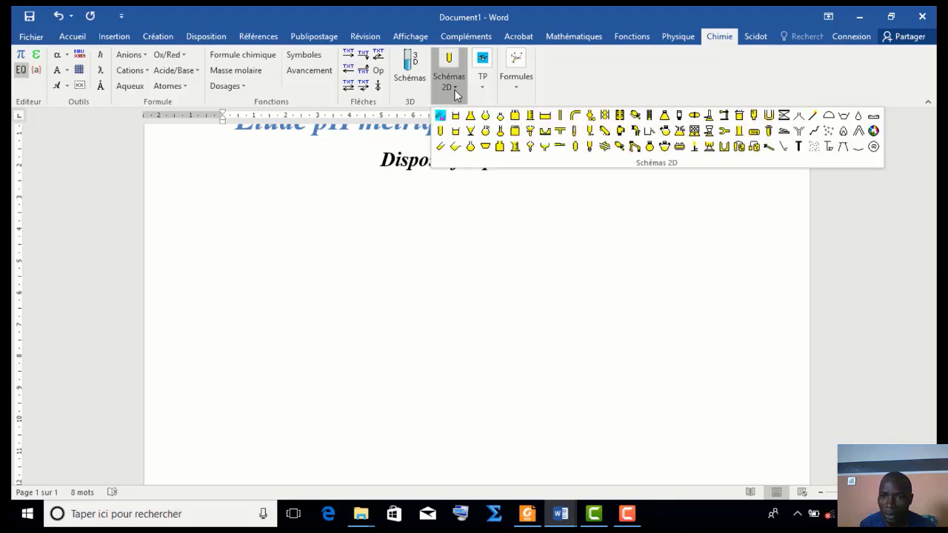
{"action": "left_click", "coordinate": [724, 119]}
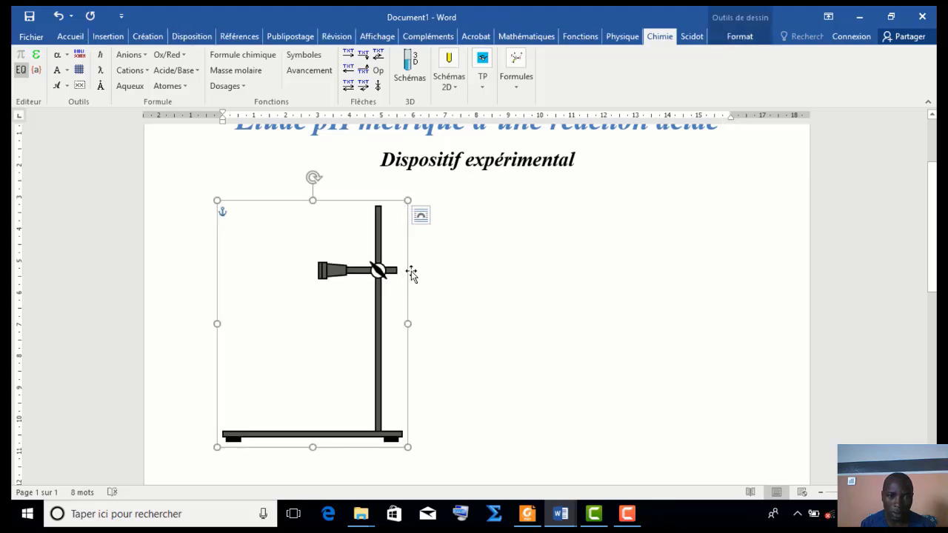
{"action": "mouse_move", "coordinate": [422, 275]}
{"action": "left_mouse_down"}
{"action": "mouse_move", "coordinate": [508, 271]}
{"action": "mouse_move", "coordinate": [586, 284]}
{"action": "left_mouse_up"}
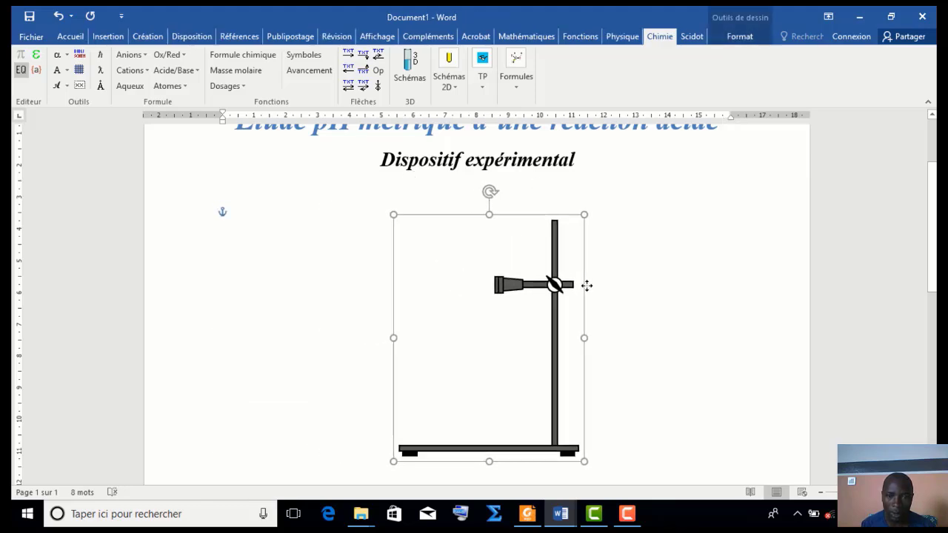
Delete the stand's original clamp, piece by piece, including its arm, jaws and fixing screw, keeping only the base and upright
{"action": "left_click", "coordinate": [510, 287]}
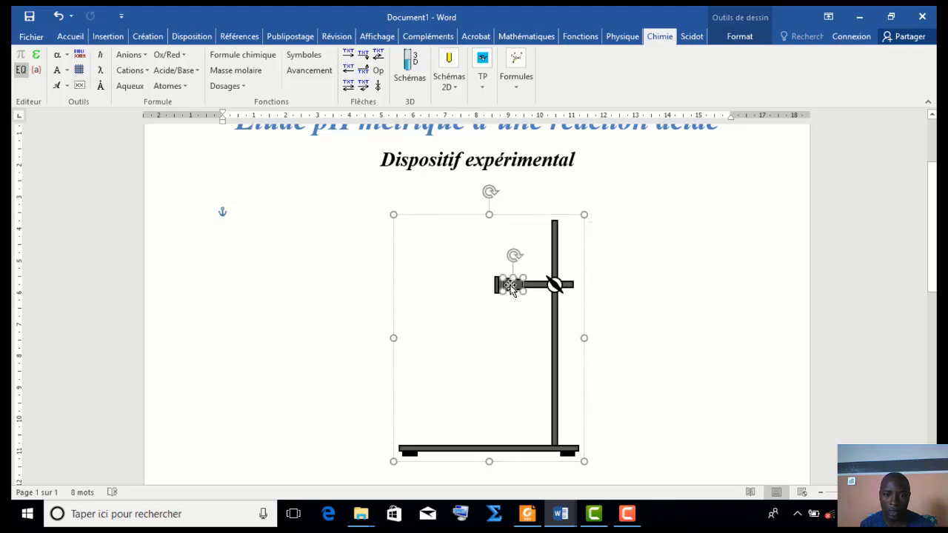
{"action": "key", "text": "Delete"}
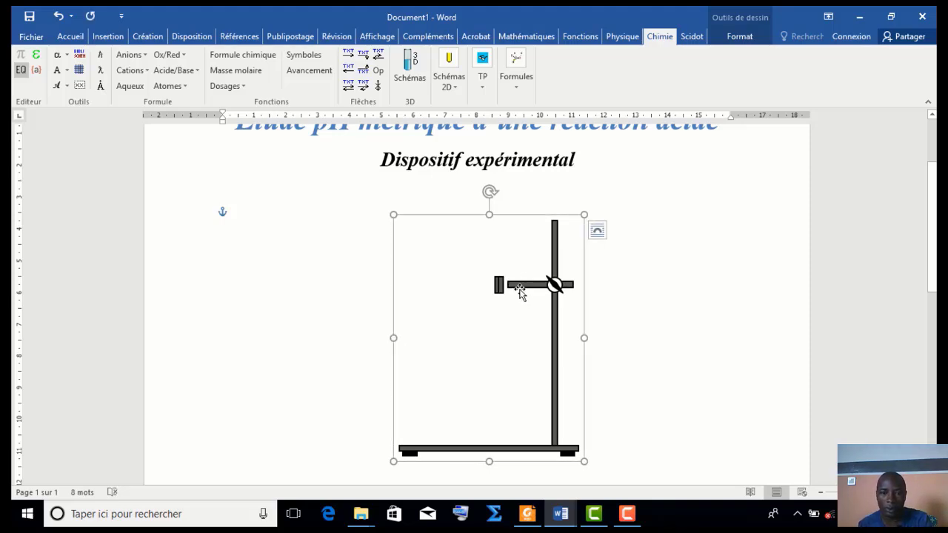
{"action": "left_click", "coordinate": [522, 286]}
{"action": "key", "text": "Delete"}
{"action": "left_click", "coordinate": [501, 291]}
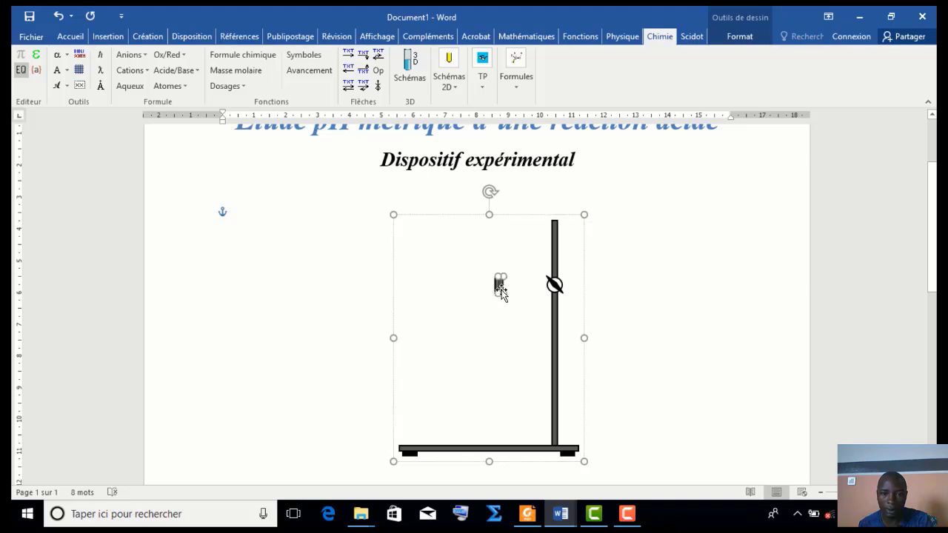
{"action": "key", "text": "Delete"}
{"action": "left_click", "coordinate": [496, 289]}
{"action": "key", "text": "Delete"}
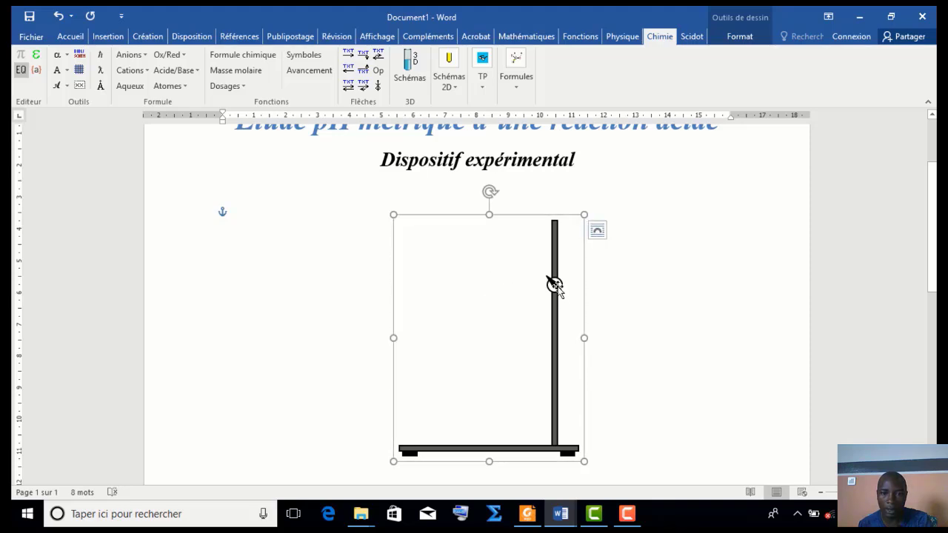
{"action": "left_click", "coordinate": [555, 286]}
{"action": "key", "text": "Delete"}
{"action": "left_click", "coordinate": [555, 286]}
{"action": "key", "text": "Delete"}
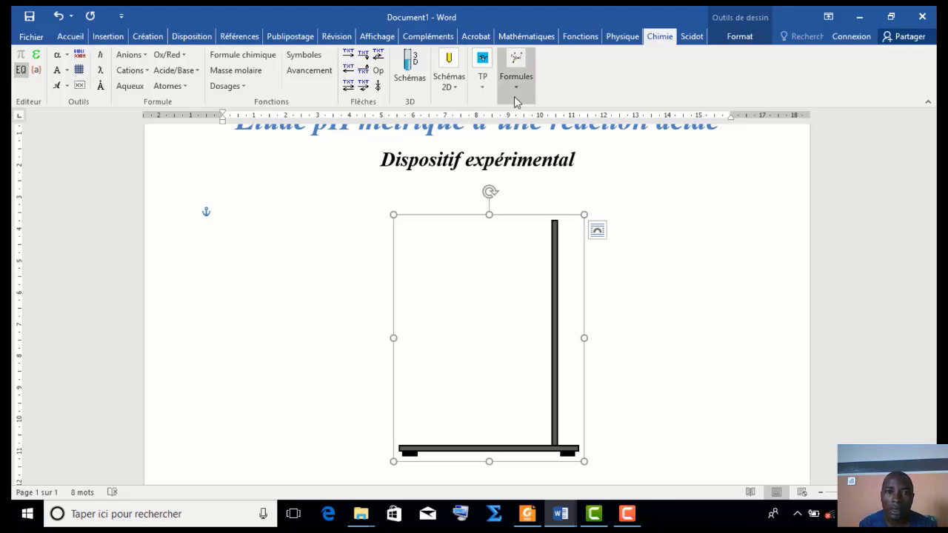
Insert the 2D two-pronged clamp, attach it near the top of the stand's upright and shorten it from the jaw end
{"action": "left_click", "coordinate": [449, 82]}
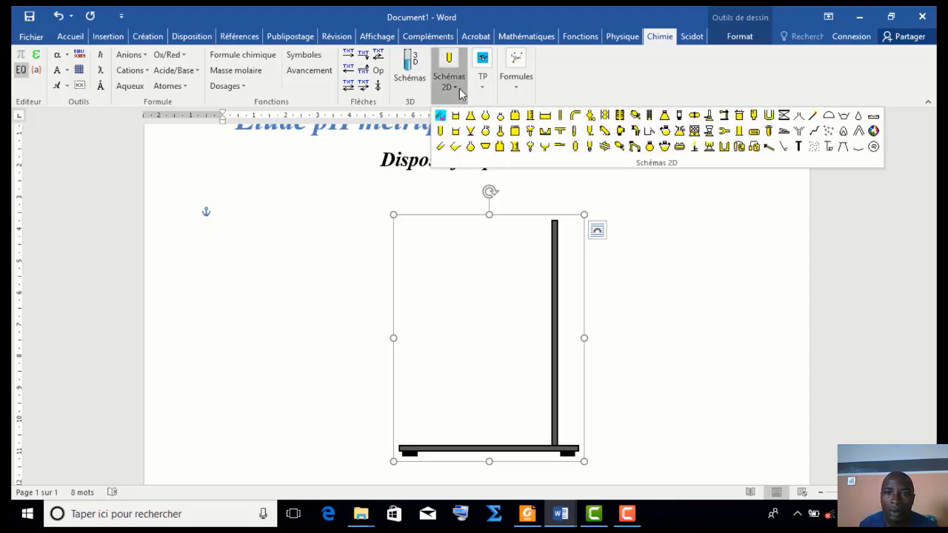
{"action": "left_click", "coordinate": [725, 132]}
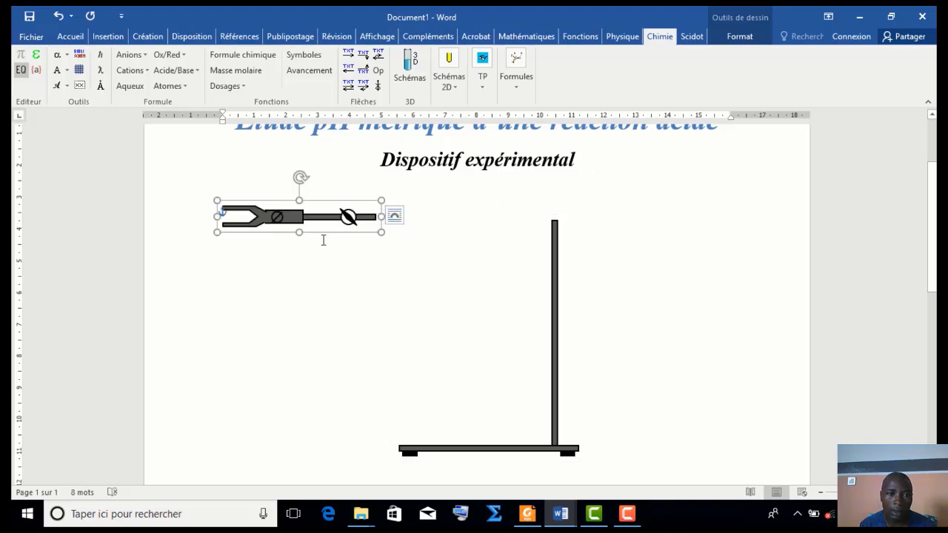
{"action": "left_click_drag", "start_coordinate": [284, 202], "coordinate": [492, 244]}
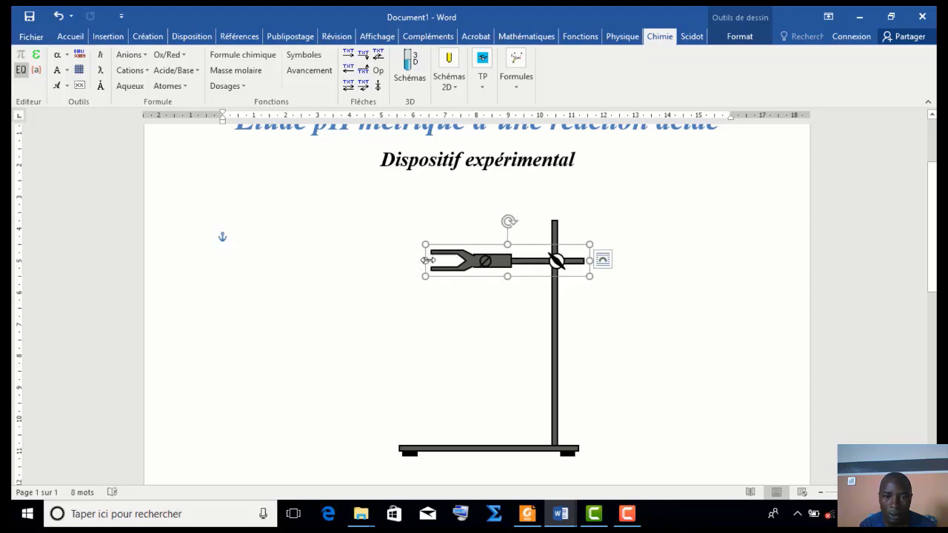
{"action": "left_click_drag", "start_coordinate": [428, 260], "coordinate": [457, 259]}
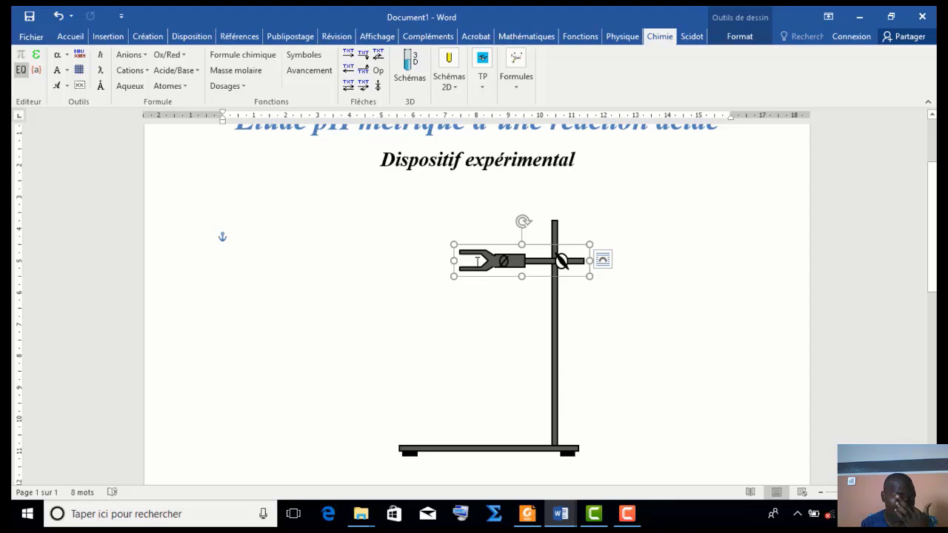
Insert a 2D graduated burette filled to 3/4 and position it vertically in the jaws of the clamp
{"action": "left_click", "coordinate": [455, 88]}
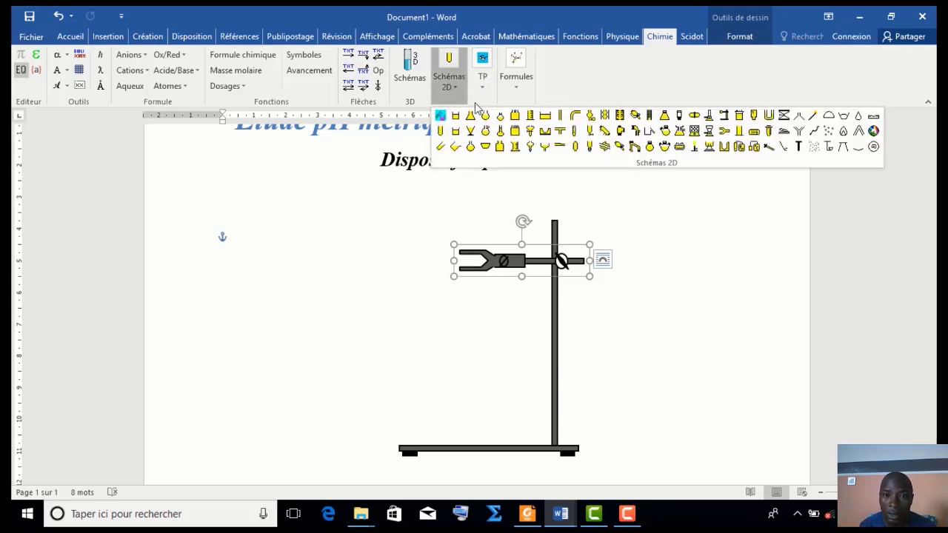
{"action": "left_click", "coordinate": [590, 132]}
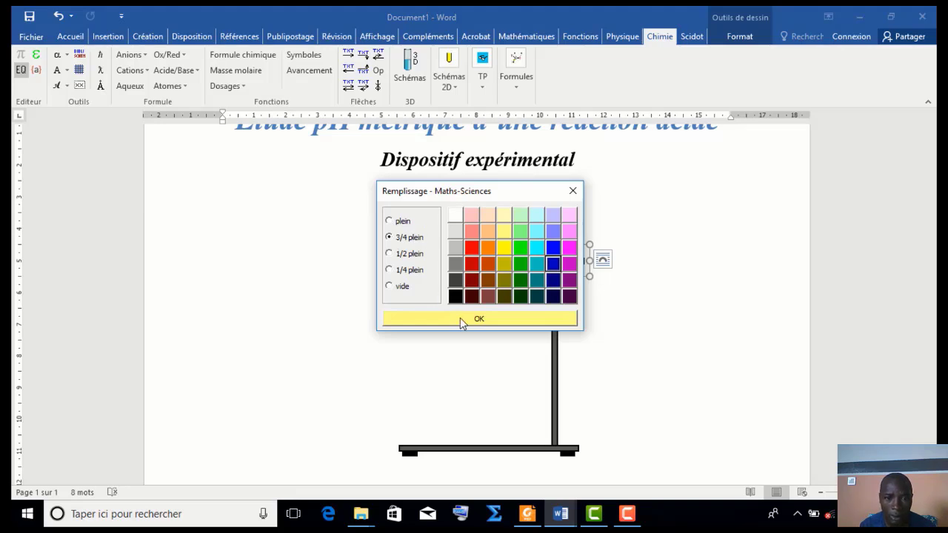
{"action": "left_click", "coordinate": [460, 318]}
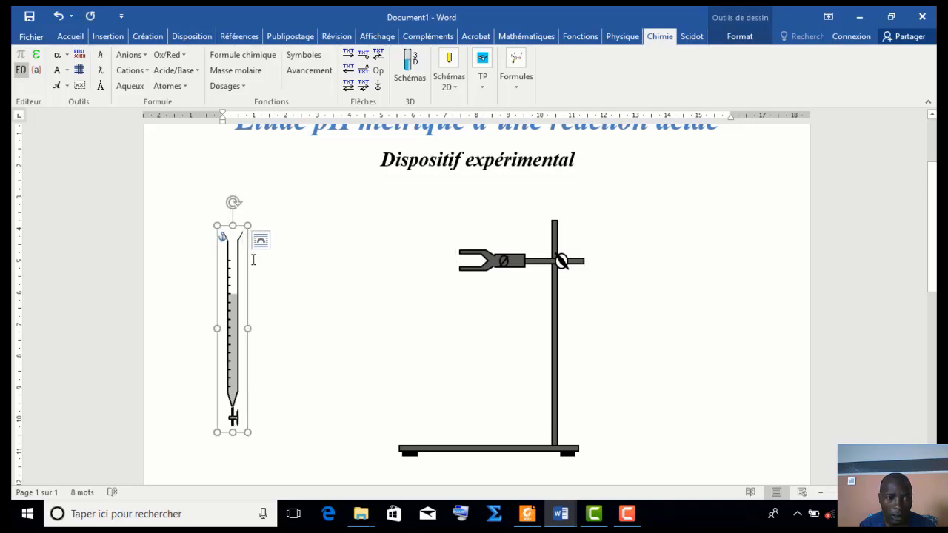
{"action": "left_click_drag", "start_coordinate": [247, 264], "coordinate": [485, 200]}
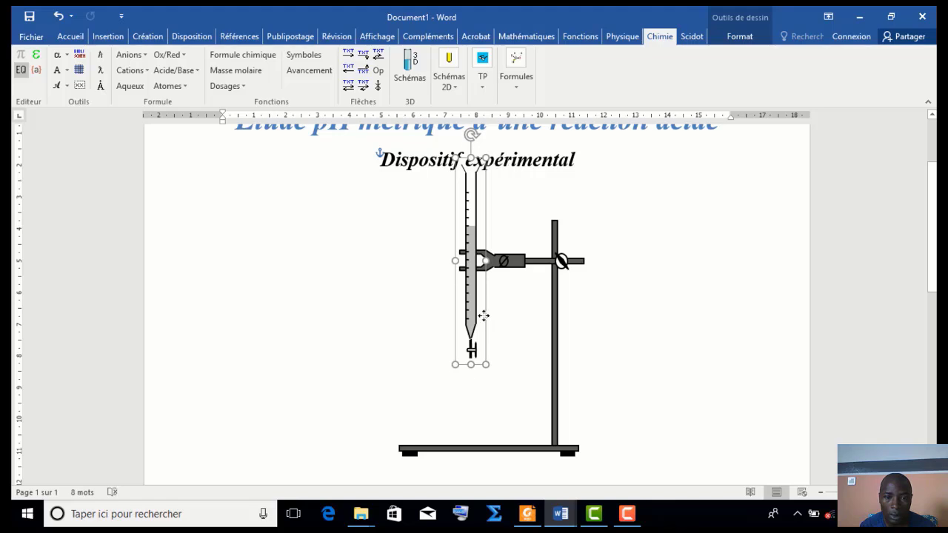
{"action": "left_click_drag", "start_coordinate": [483, 316], "coordinate": [492, 263]}
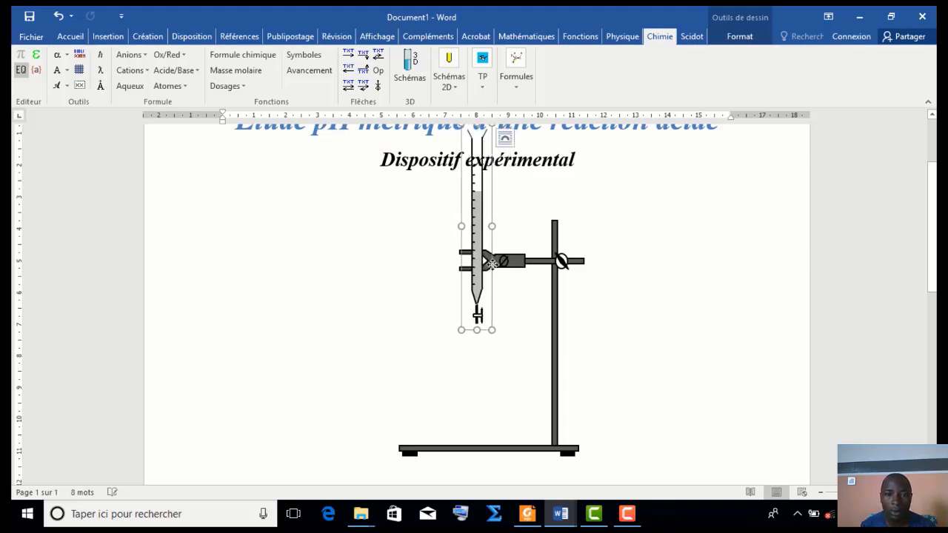
{"action": "left_click", "coordinate": [455, 87]}
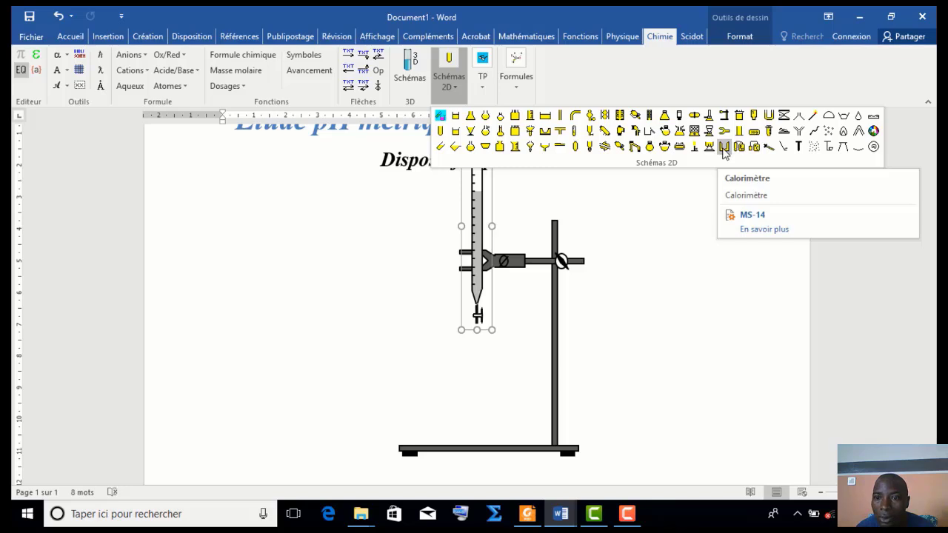
{"action": "left_click", "coordinate": [440, 117]}
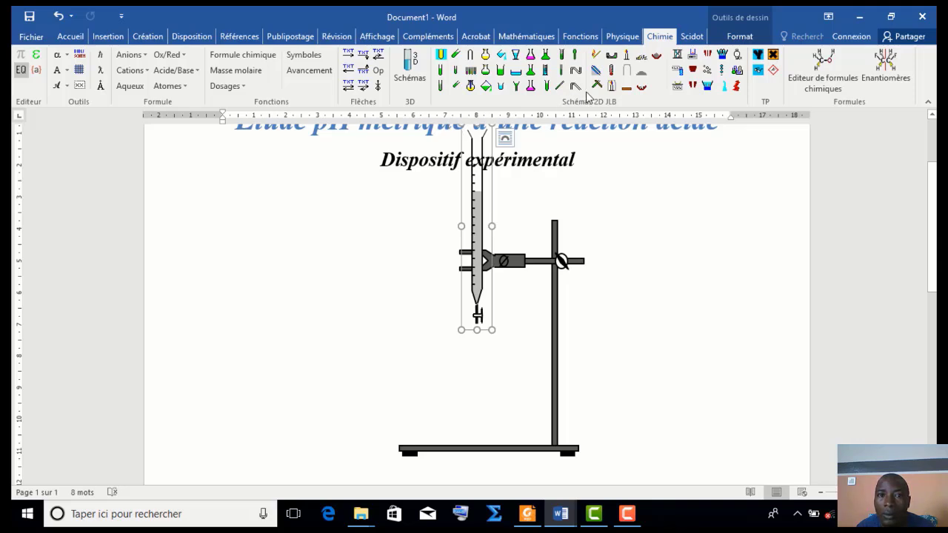
{"action": "left_click", "coordinate": [441, 57]}
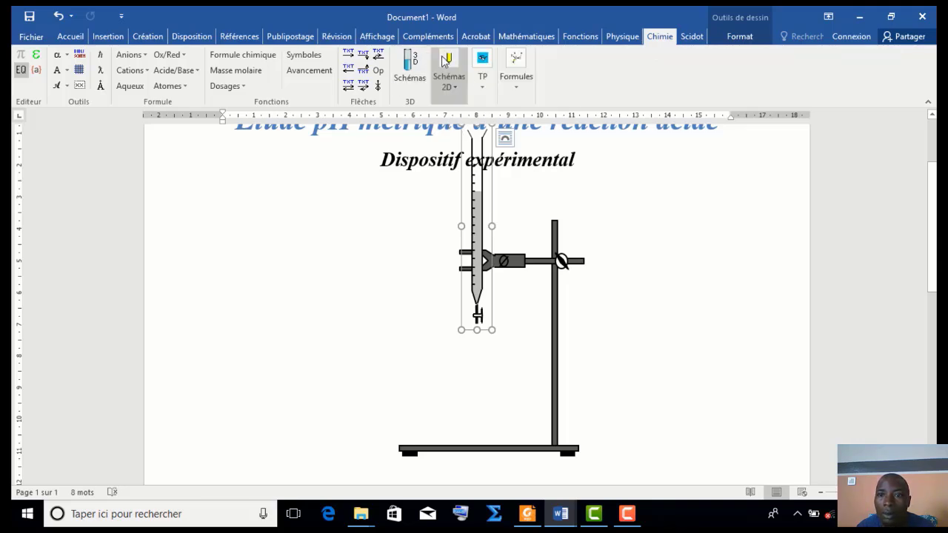
Insert the 2D magnetic stirrer and place it on the stand's base, beneath the burette
{"action": "left_click", "coordinate": [458, 87]}
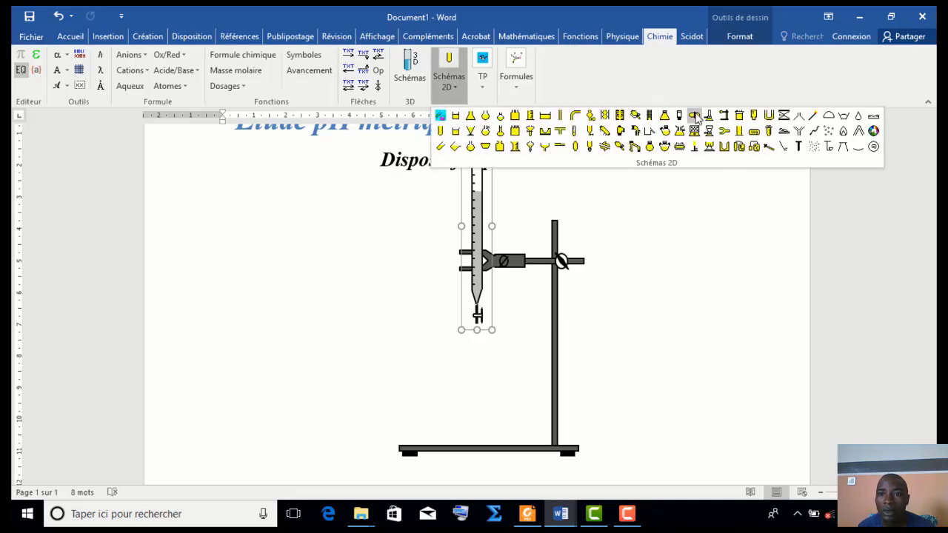
{"action": "left_click", "coordinate": [697, 117]}
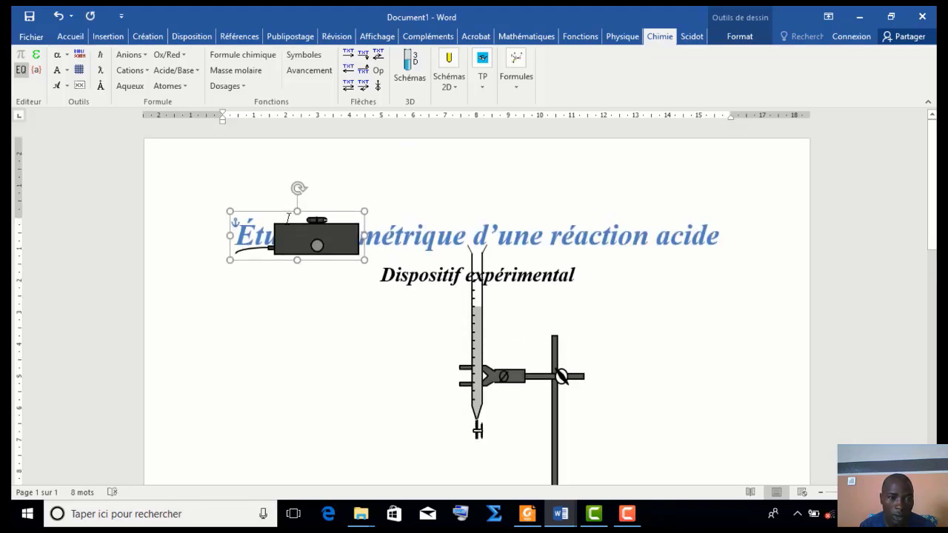
{"action": "left_click_drag", "start_coordinate": [282, 222], "coordinate": [292, 362]}
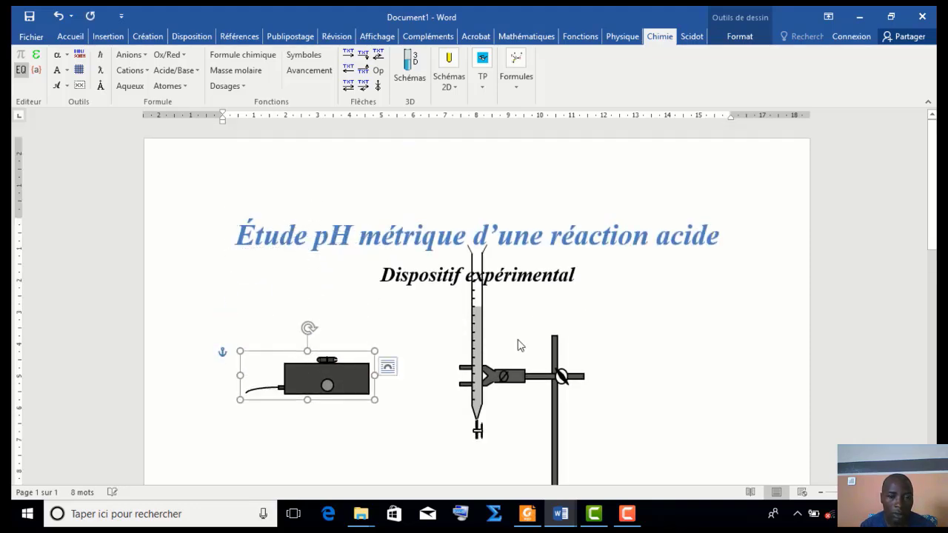
{"action": "scroll", "coordinate": [718, 302], "scroll_direction": "down", "scroll_amount": 3}
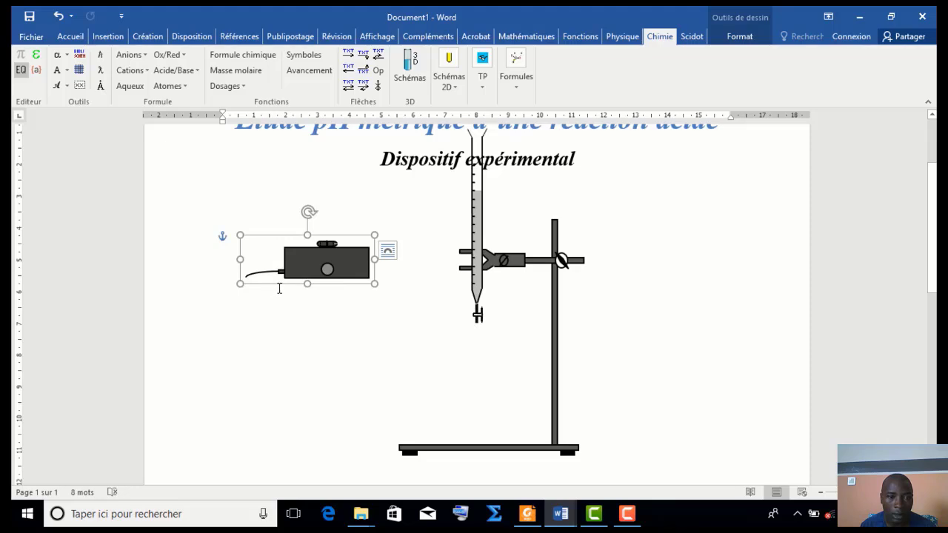
{"action": "mouse_move", "coordinate": [282, 288]}
{"action": "left_mouse_down"}
{"action": "mouse_move", "coordinate": [358, 343]}
{"action": "mouse_move", "coordinate": [393, 392]}
{"action": "mouse_move", "coordinate": [390, 450]}
{"action": "left_mouse_up"}
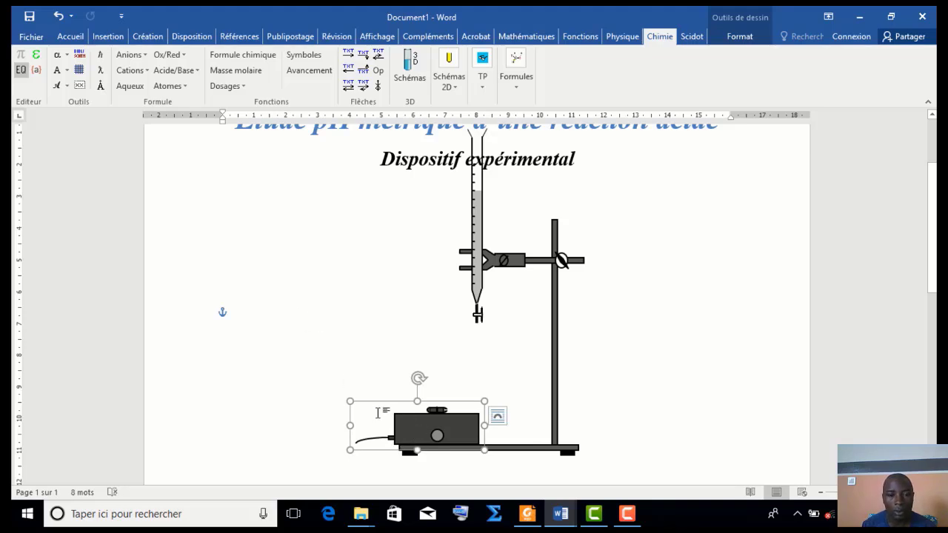
{"action": "mouse_move", "coordinate": [364, 397]}
{"action": "left_mouse_down"}
{"action": "mouse_move", "coordinate": [388, 389]}
{"action": "mouse_move", "coordinate": [414, 397]}
{"action": "left_mouse_up"}
{"action": "left_click_drag", "start_coordinate": [414, 402], "coordinate": [414, 399]}
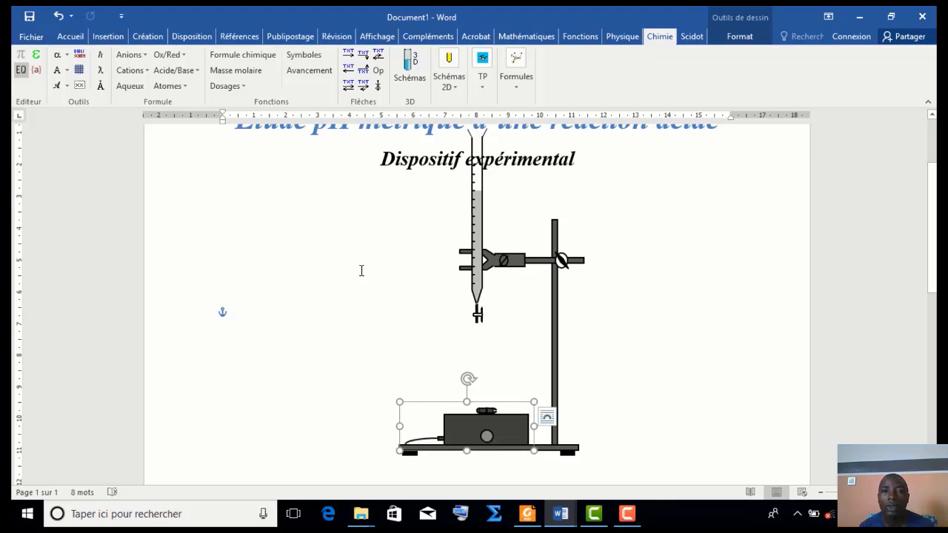
Insert a 2D beaker (Becher) filled to 3/4 and set it on top of the magnetic stirrer
{"action": "left_click", "coordinate": [458, 89]}
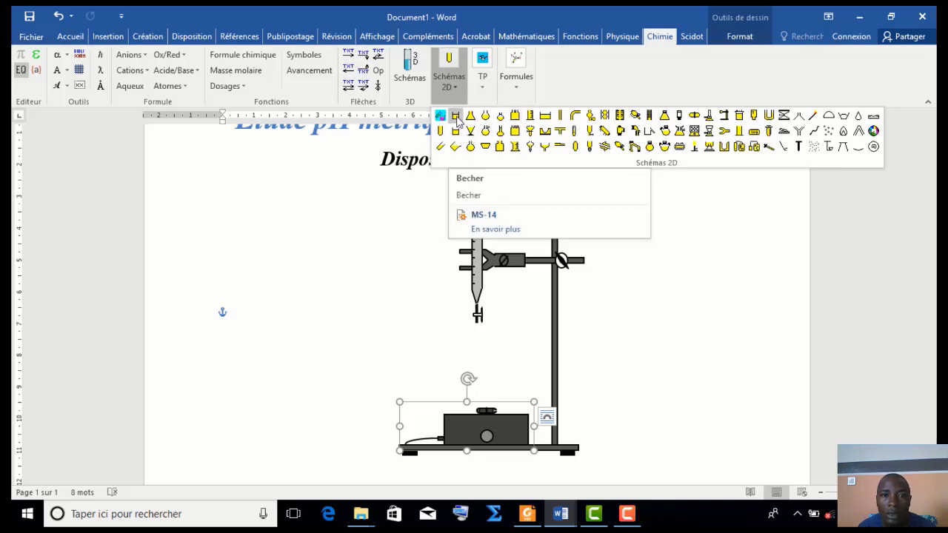
{"action": "left_click", "coordinate": [457, 118]}
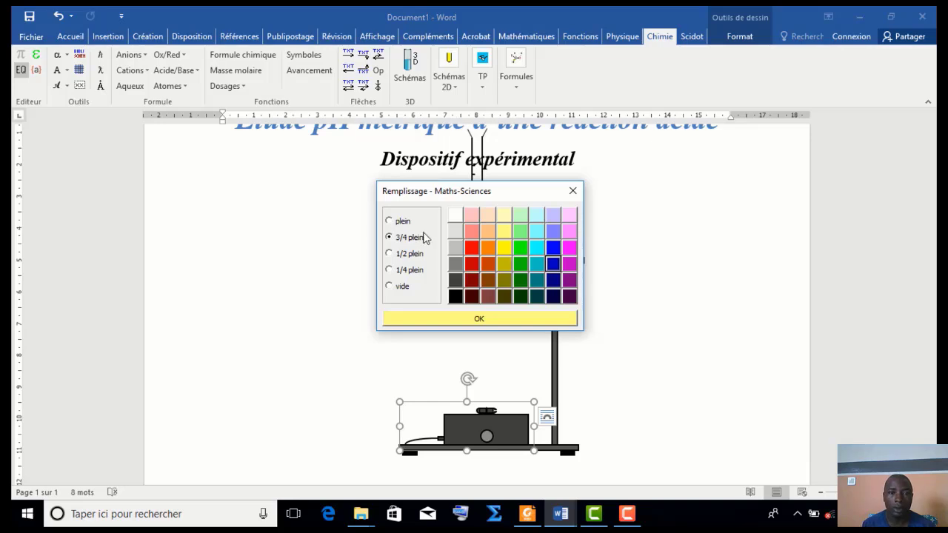
{"action": "left_click", "coordinate": [471, 320]}
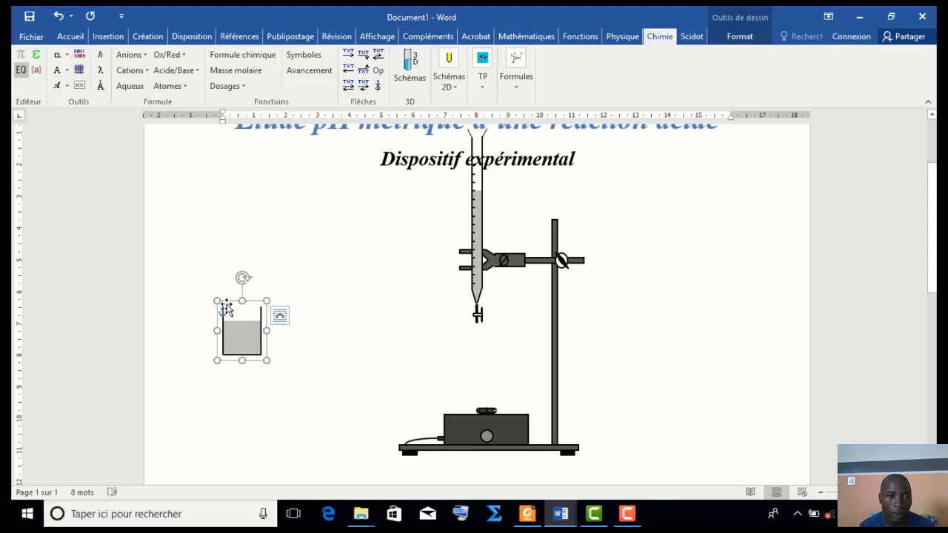
{"action": "left_click_drag", "start_coordinate": [227, 306], "coordinate": [471, 363]}
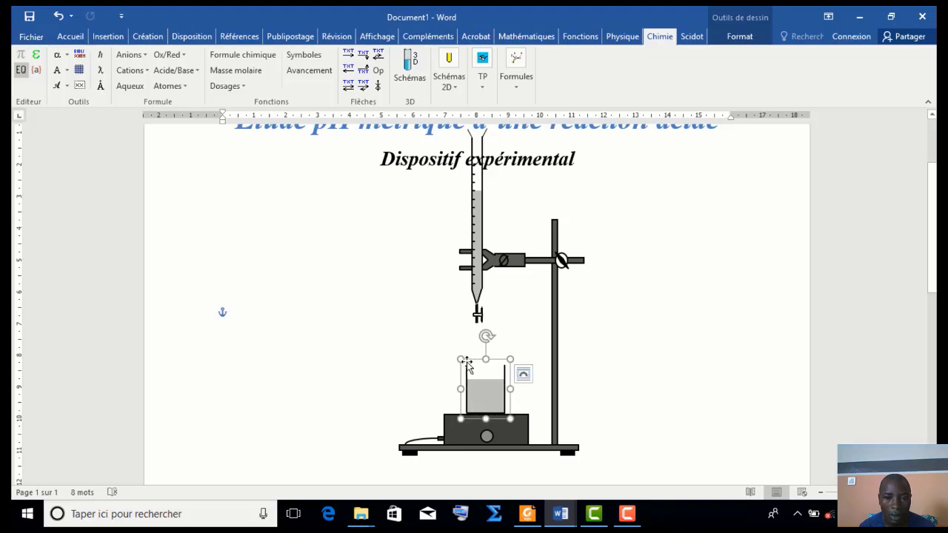
Send the beaker backward behind the magnetic stirrer's bar and lower the burette until its tip is just at the beaker's opening
{"action": "left_click", "coordinate": [469, 438]}
{"action": "left_click", "coordinate": [475, 429]}
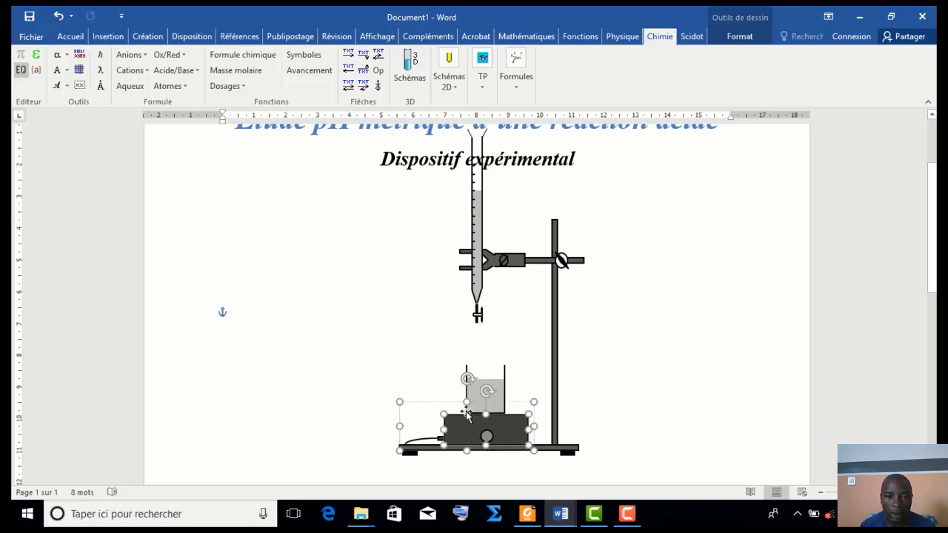
{"action": "left_click", "coordinate": [481, 410]}
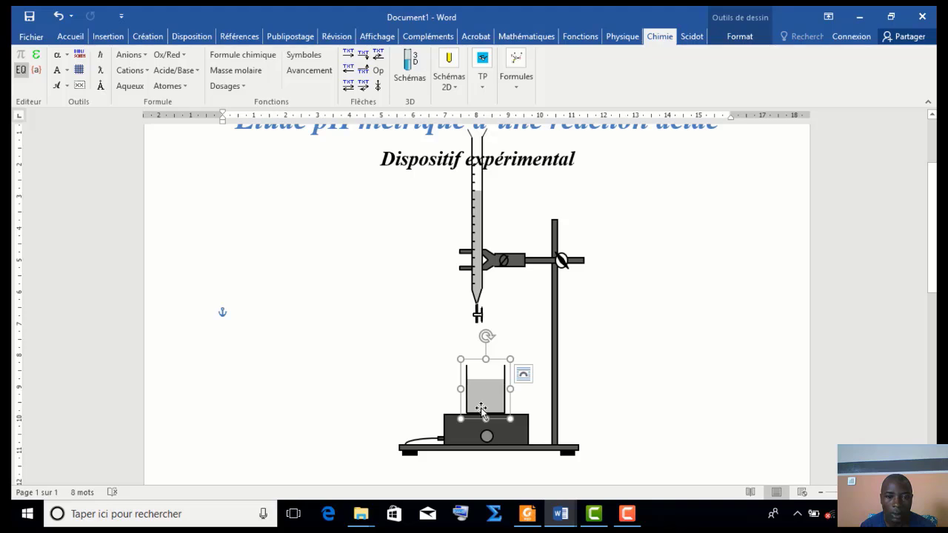
{"action": "left_click", "coordinate": [751, 41]}
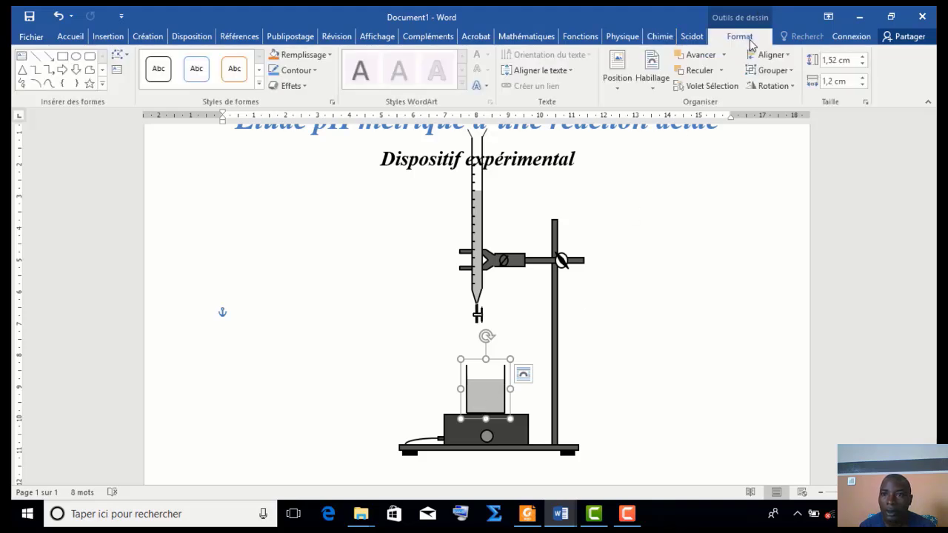
{"action": "left_click", "coordinate": [704, 74]}
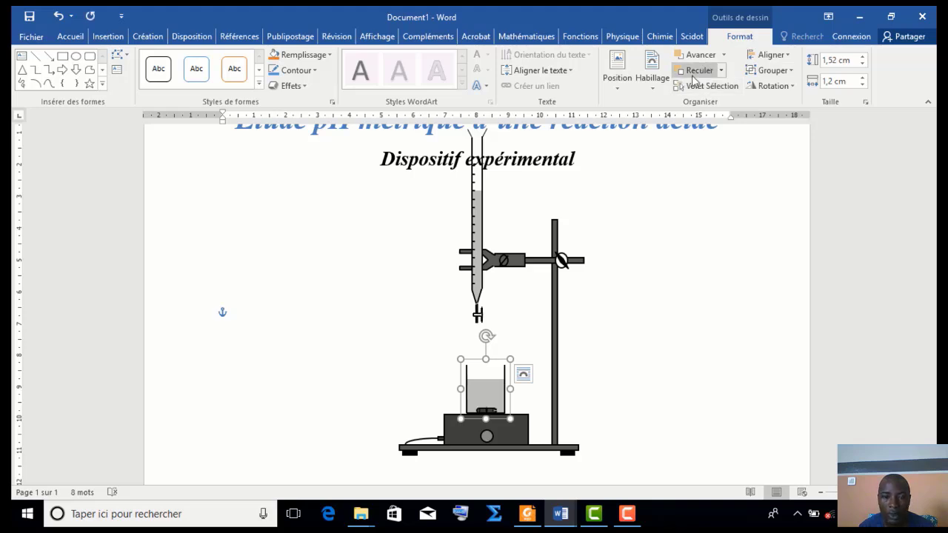
{"action": "left_click", "coordinate": [304, 350]}
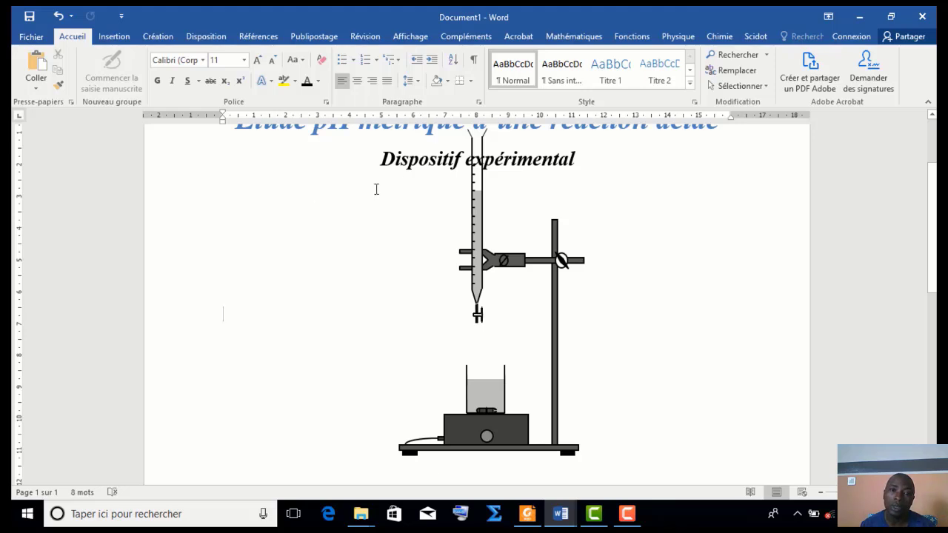
{"action": "left_click_drag", "start_coordinate": [474, 200], "coordinate": [474, 245]}
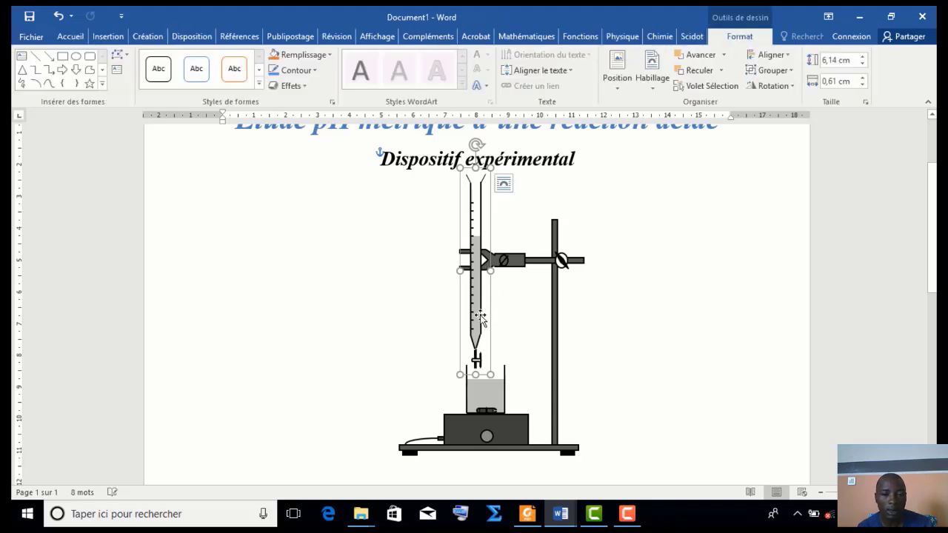
Group the burette, clamp, stand, beaker and stirrer into one object and move it slightly lower below the "Dispositif expérimental" heading
{"action": "left_click", "coordinate": [522, 261], "text": "shift"}
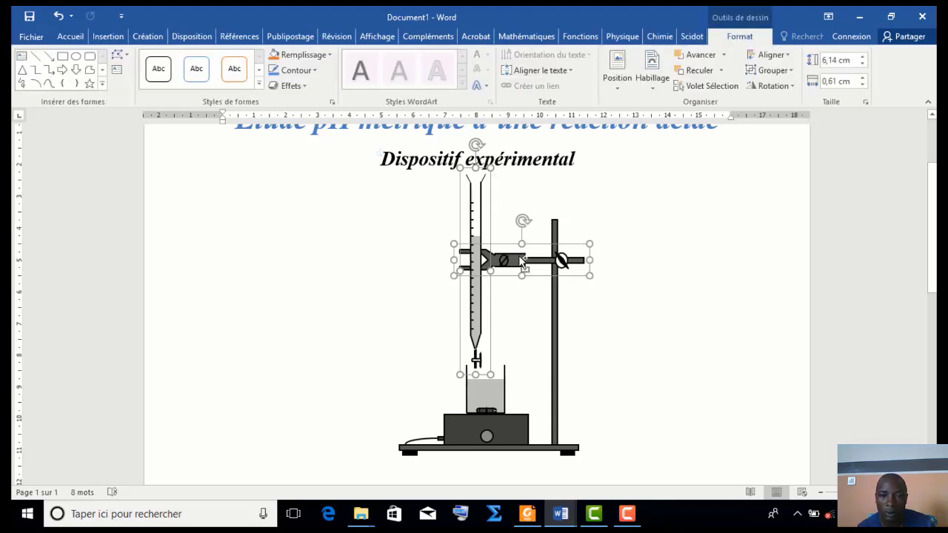
{"action": "left_click", "coordinate": [555, 304], "text": "shift"}
{"action": "left_click", "coordinate": [495, 408], "text": "shift"}
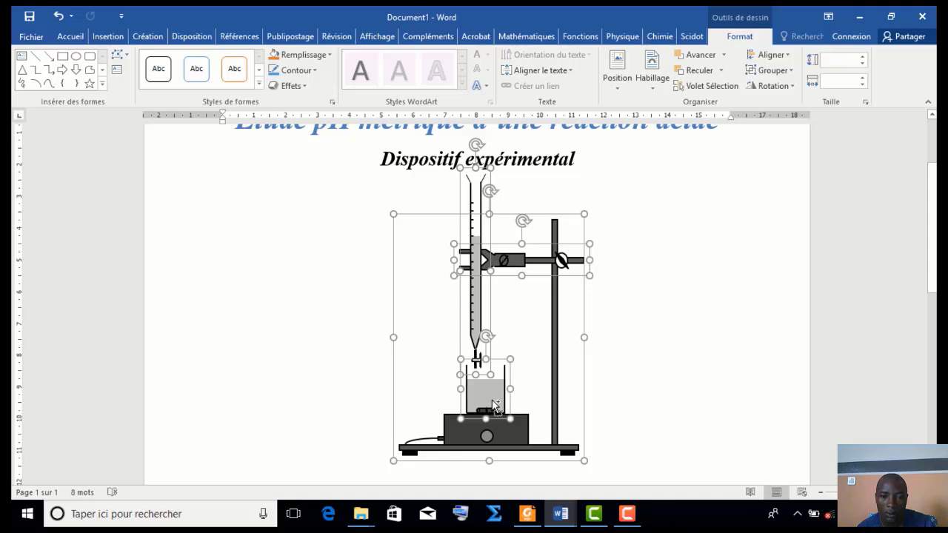
{"action": "left_click", "coordinate": [468, 452], "text": "shift"}
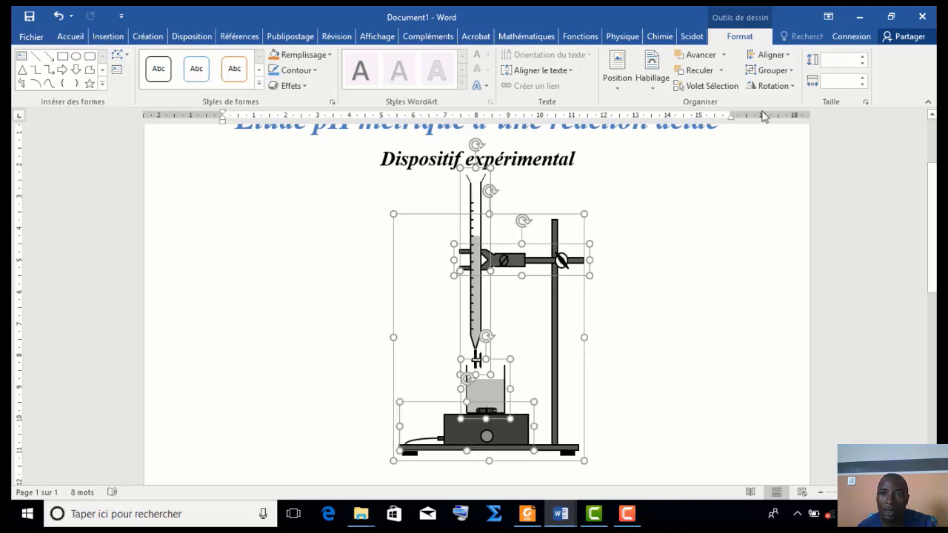
{"action": "left_click", "coordinate": [780, 71]}
{"action": "left_click", "coordinate": [778, 89]}
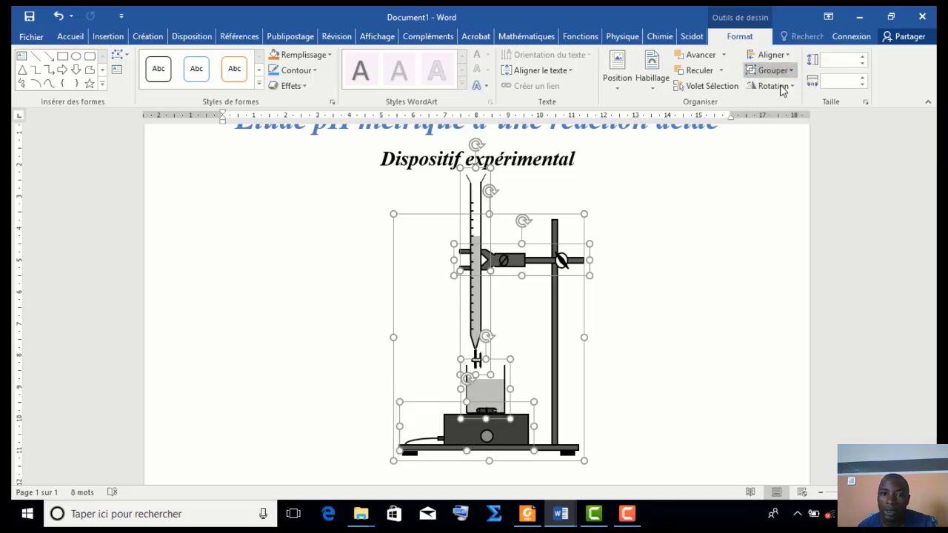
{"action": "mouse_move", "coordinate": [560, 171]}
{"action": "left_mouse_down"}
{"action": "mouse_move", "coordinate": [614, 198]}
{"action": "mouse_move", "coordinate": [516, 180]}
{"action": "mouse_move", "coordinate": [603, 185]}
{"action": "mouse_move", "coordinate": [575, 176]}
{"action": "mouse_move", "coordinate": [507, 191]}
{"action": "mouse_move", "coordinate": [586, 168]}
{"action": "mouse_move", "coordinate": [568, 186]}
{"action": "left_mouse_up"}
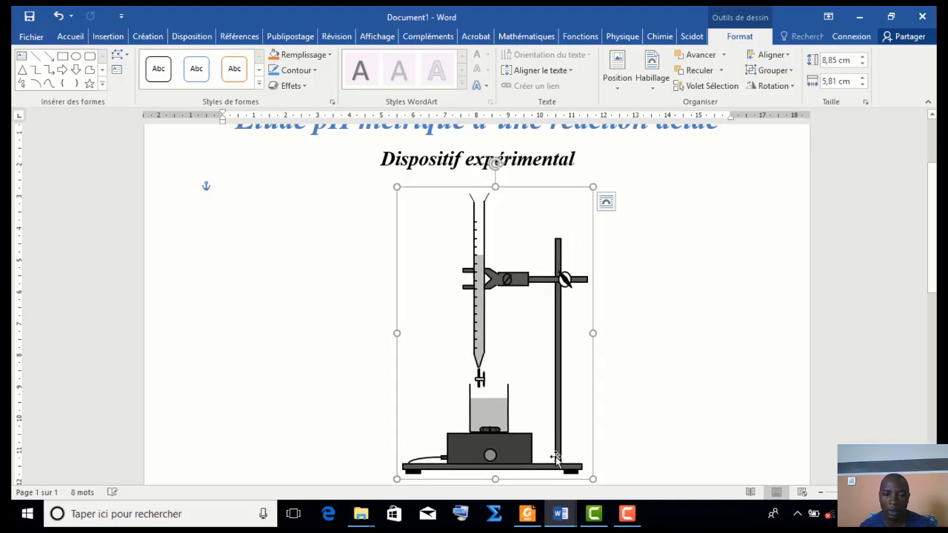
In Document2, insert a pH/vb table for a strong acid titrated by a strong base, with vb from 0 to 30, increments of 2 and pH precision 0,1
{"action": "mouse_move", "coordinate": [564, 523]}
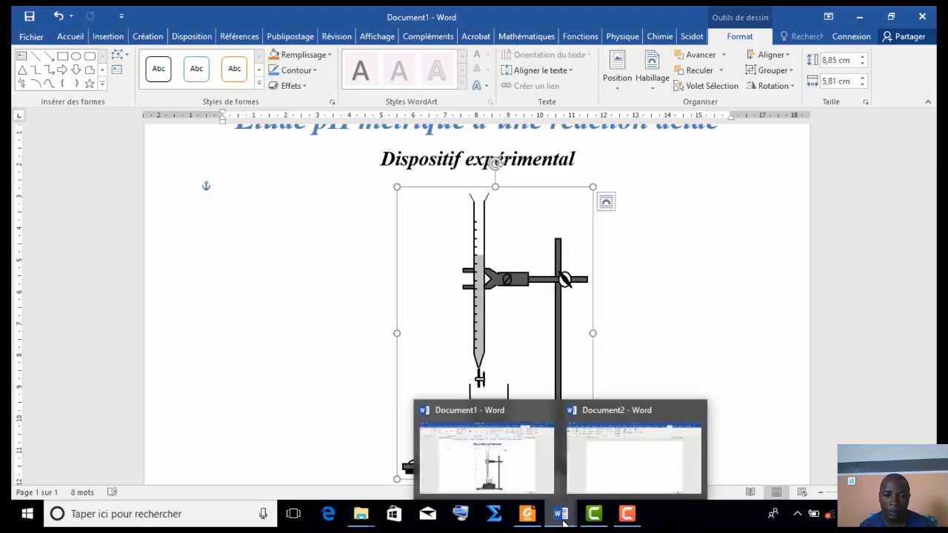
{"action": "left_click", "coordinate": [600, 474]}
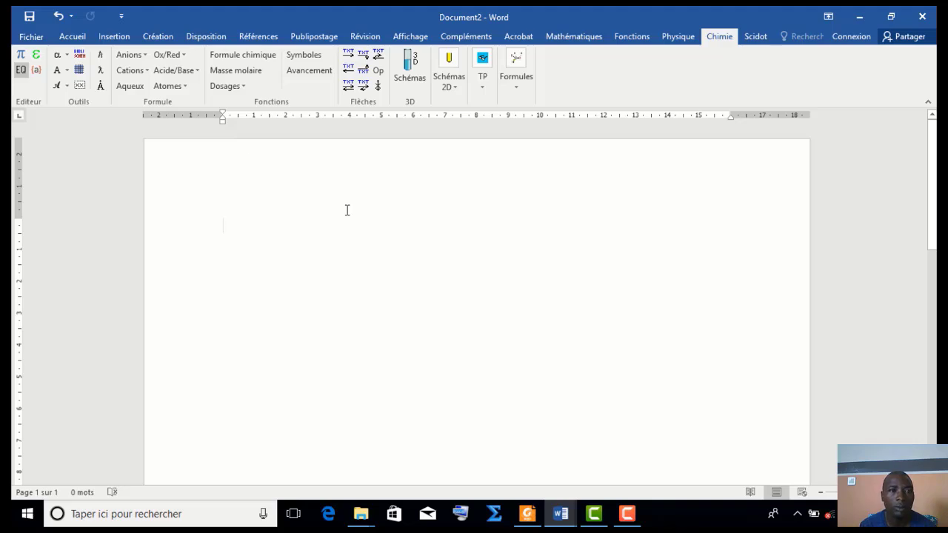
{"action": "left_click", "coordinate": [241, 86]}
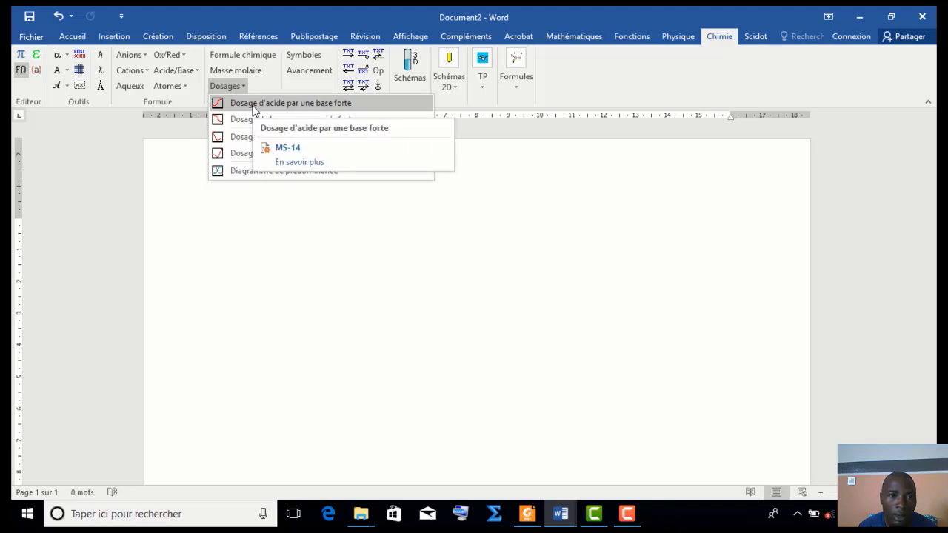
{"action": "left_click", "coordinate": [254, 110]}
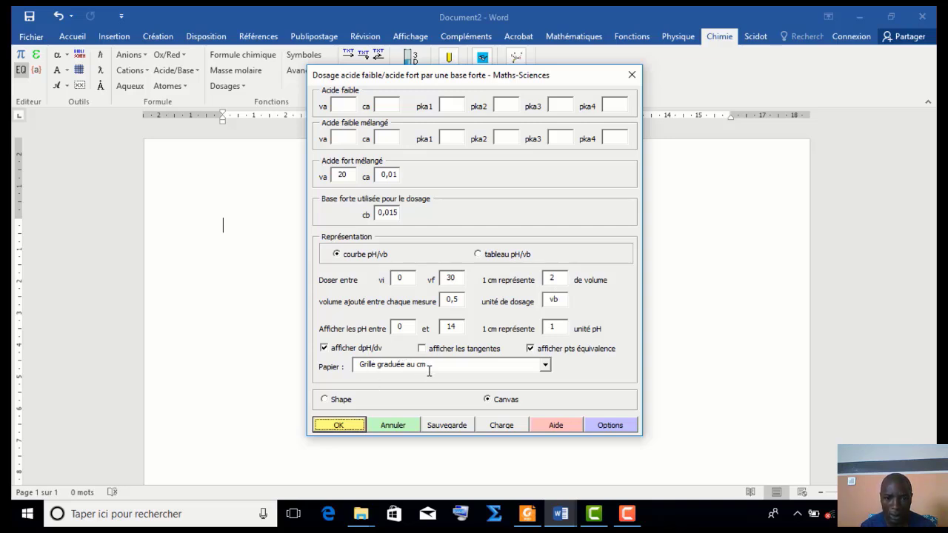
{"action": "left_click", "coordinate": [478, 255]}
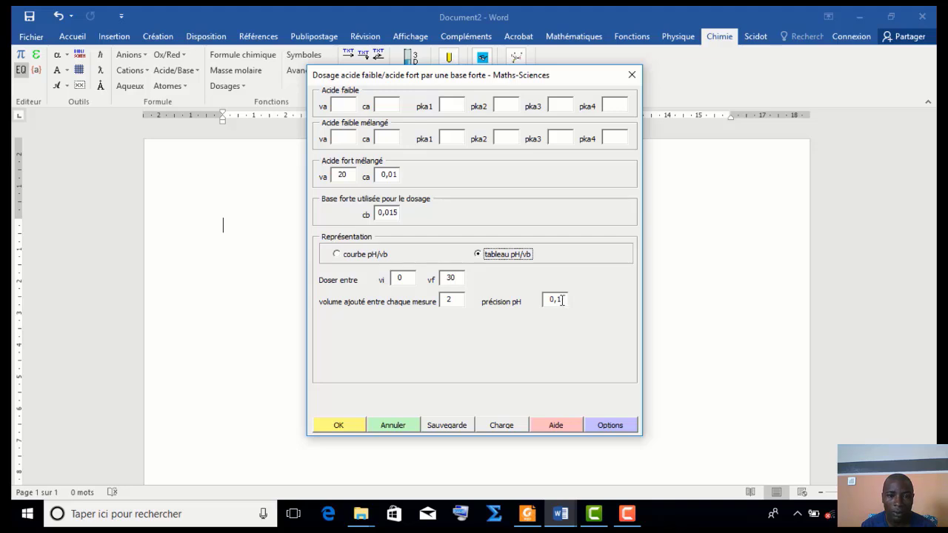
{"action": "left_click", "coordinate": [340, 425]}
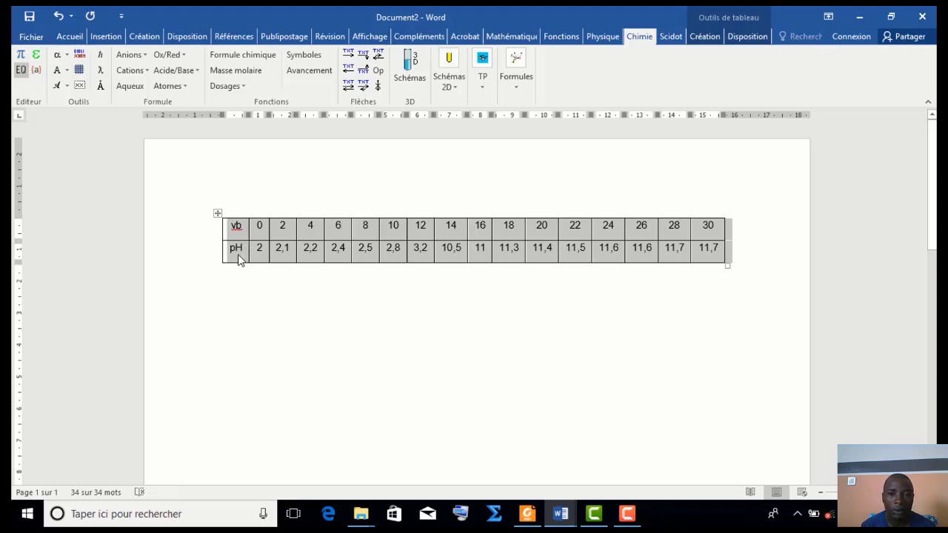
{"action": "left_click", "coordinate": [217, 214]}
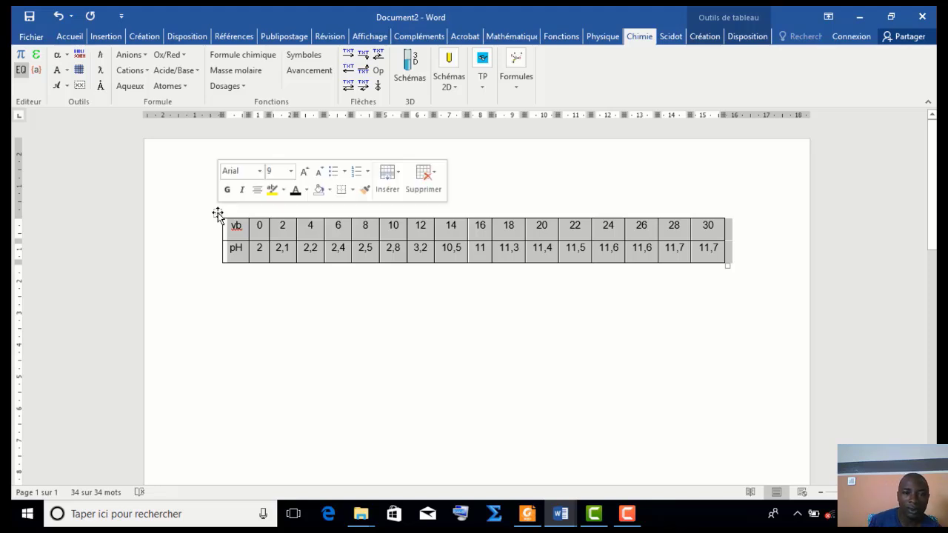
Below the table, generate the pH/vb curve of the same acid titration by a strong base, with dpH/dv and equivalence points on the centimetre grid
{"action": "left_click", "coordinate": [242, 288]}
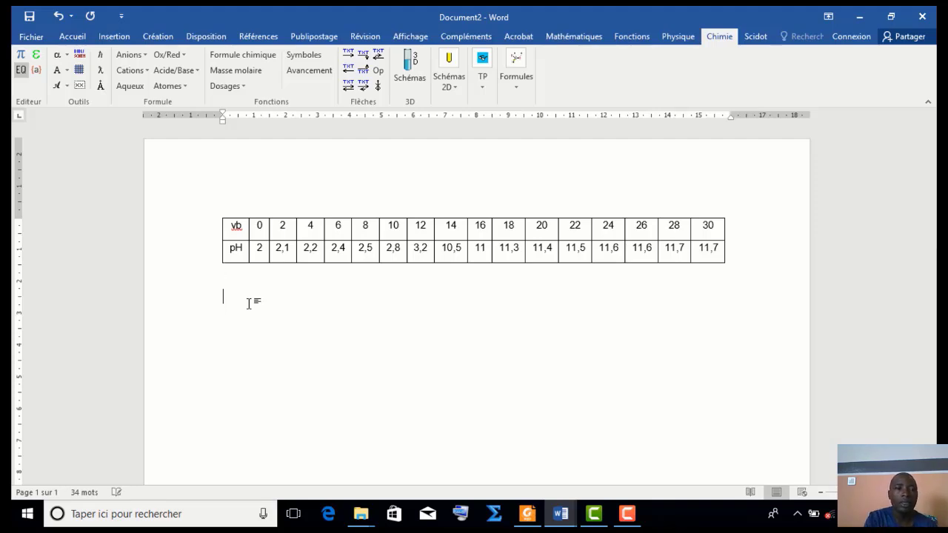
{"action": "scroll", "coordinate": [249, 304], "scroll_direction": "down", "scroll_amount": 2}
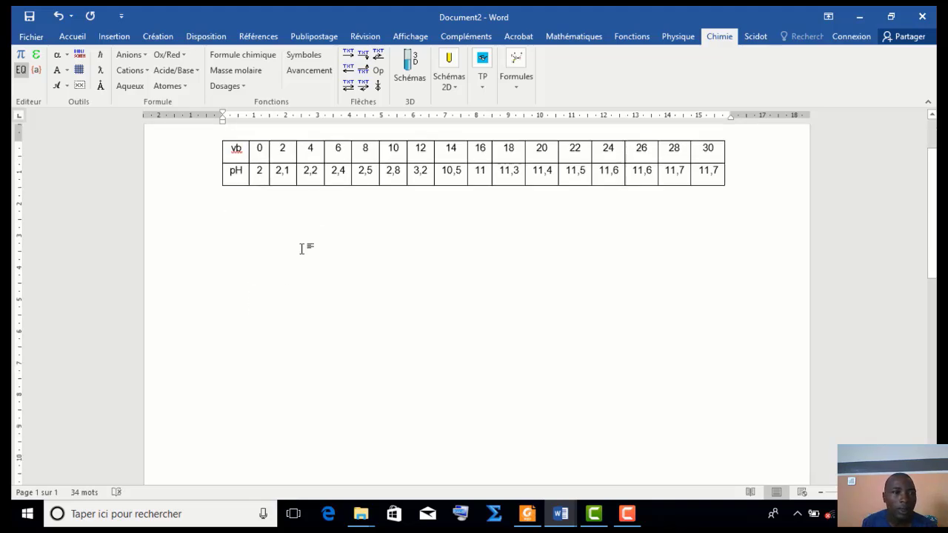
{"action": "left_click", "coordinate": [243, 87]}
{"action": "left_click", "coordinate": [249, 100]}
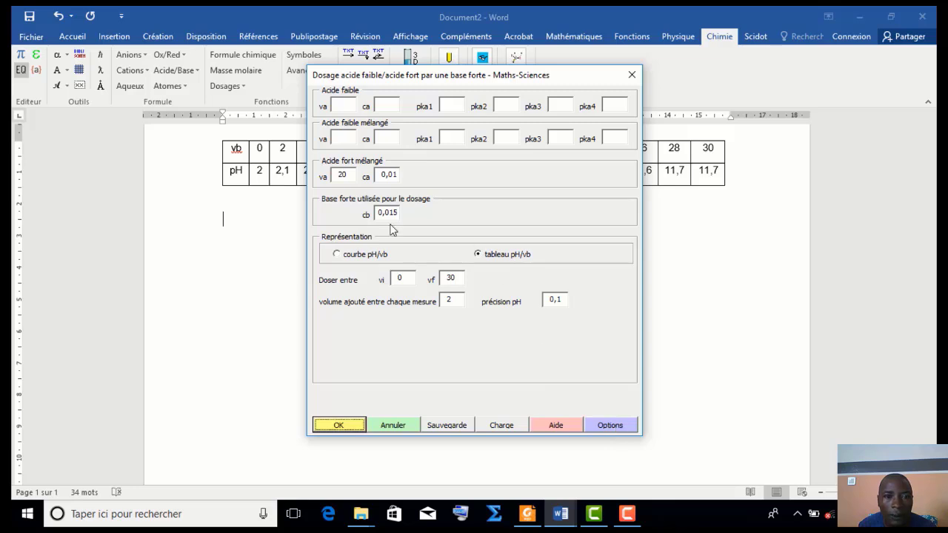
{"action": "left_click", "coordinate": [337, 255]}
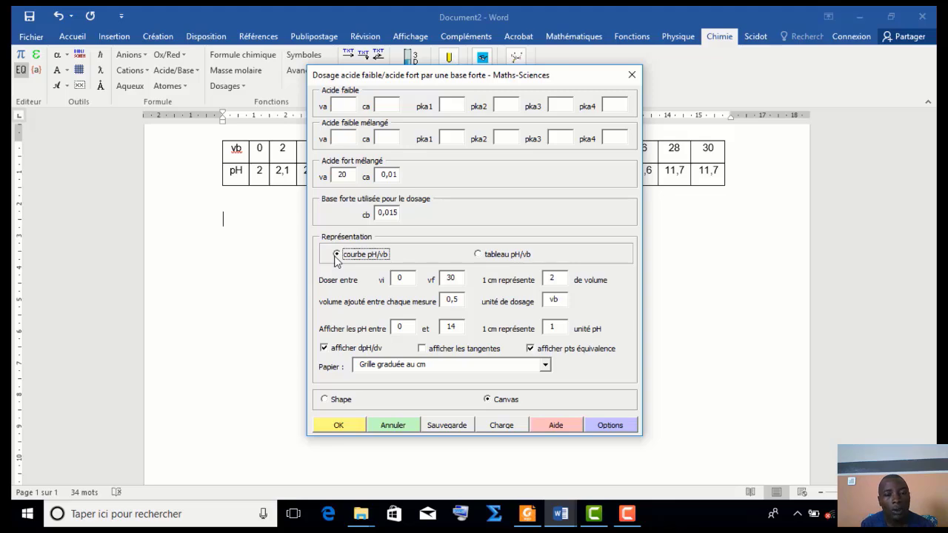
{"action": "left_click", "coordinate": [345, 428]}
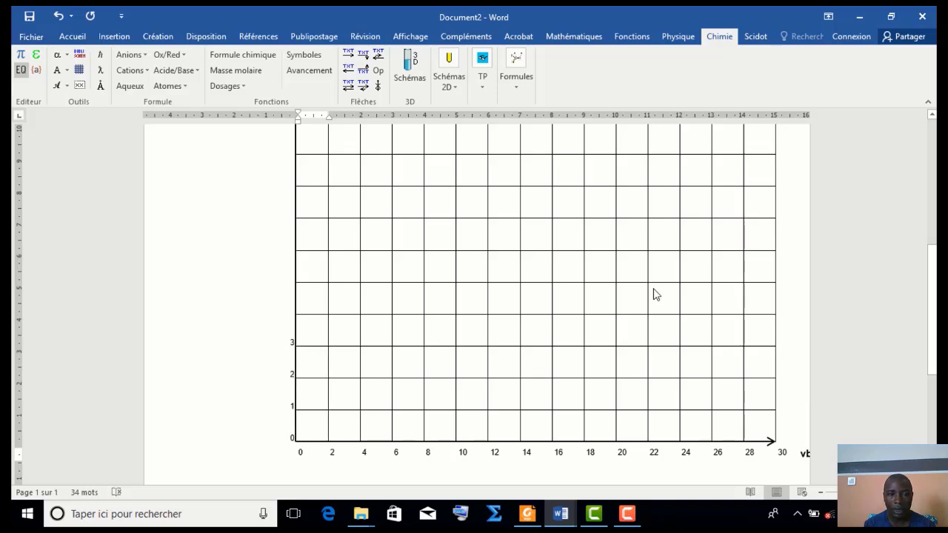
{"action": "key", "text": "Up"}
{"action": "key", "text": "Up"}
{"action": "key", "text": "Up"}
{"action": "key", "text": "Up"}
{"action": "key", "text": "Up"}
{"action": "key", "text": "Up"}
{"action": "key", "text": "Up"}
{"action": "key", "text": "Up"}
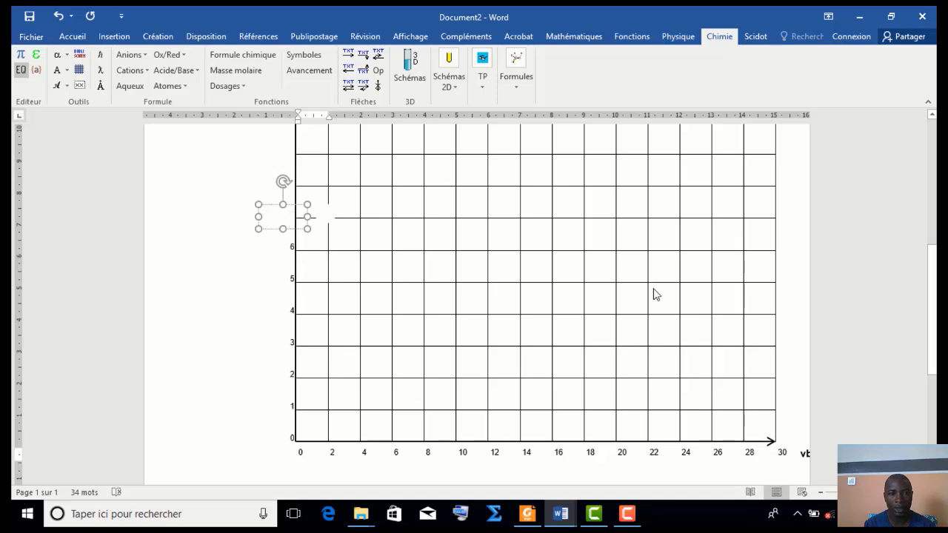
{"action": "key", "text": "Up"}
{"action": "key", "text": "Up"}
{"action": "key", "text": "Up"}
{"action": "key", "text": "Up"}
{"action": "key", "text": "Up"}
{"action": "key", "text": "Up"}
{"action": "key", "text": "Up"}
{"action": "key", "text": "Up"}
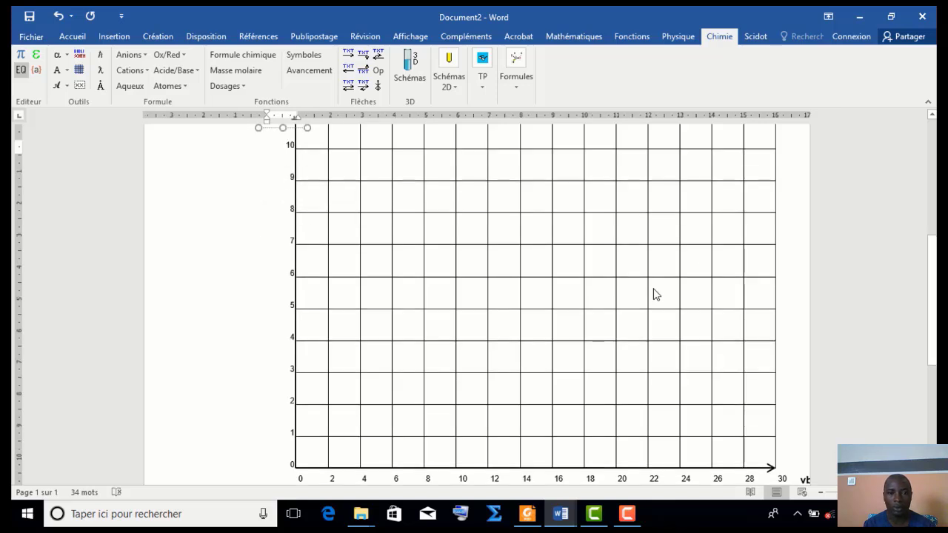
{"action": "key", "text": "Up"}
{"action": "key", "text": "Up"}
{"action": "key", "text": "Up"}
{"action": "key", "text": "Up"}
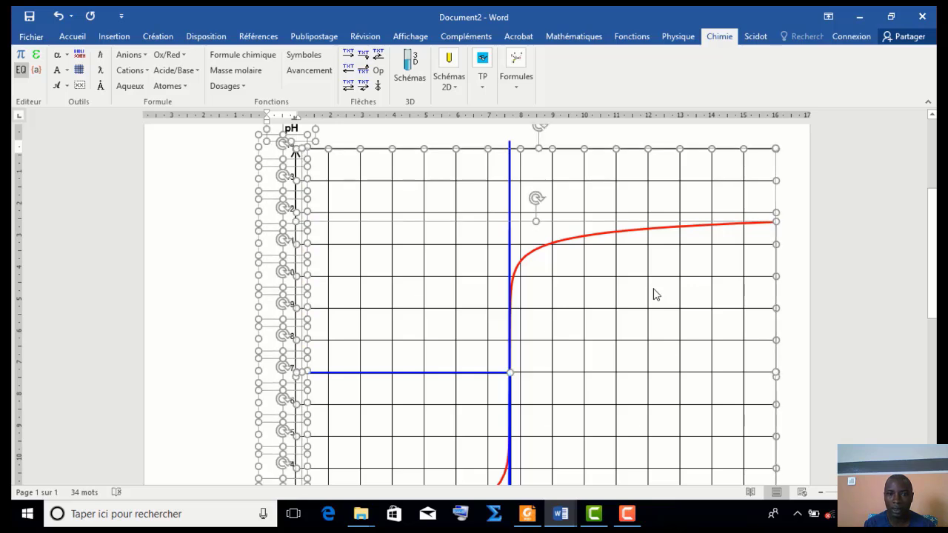
{"action": "key", "text": "Delete"}
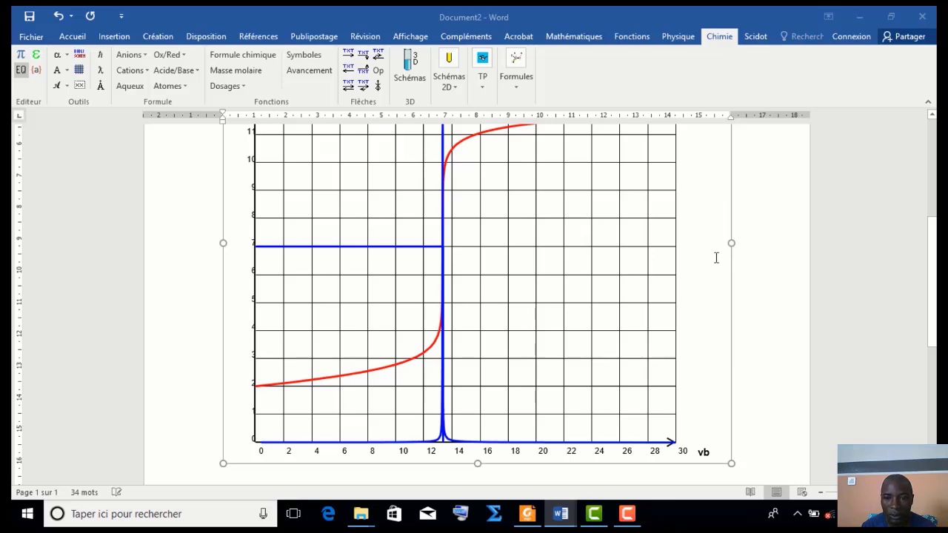
Examine the full pH/vb curve with its dpH/dv plot and equivalence lines, and compare it with the vb/pH table above
{"action": "scroll", "coordinate": [698, 275], "scroll_direction": "up", "scroll_amount": 4}
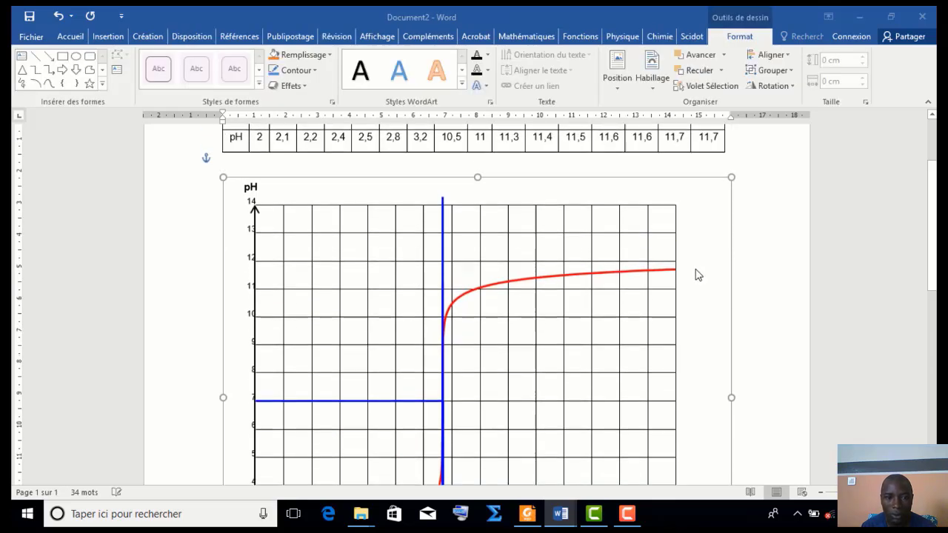
{"action": "scroll", "coordinate": [699, 275], "scroll_direction": "down", "scroll_amount": 3}
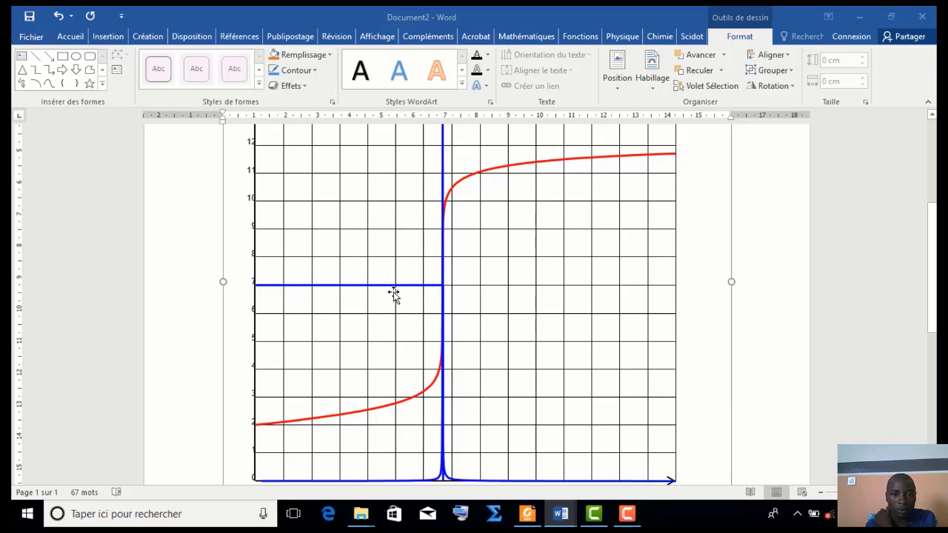
{"action": "scroll", "coordinate": [392, 295], "scroll_direction": "down", "scroll_amount": 4}
{"action": "scroll", "coordinate": [396, 294], "scroll_direction": "up", "scroll_amount": 3}
{"action": "scroll", "coordinate": [396, 294], "scroll_direction": "up", "scroll_amount": 6}
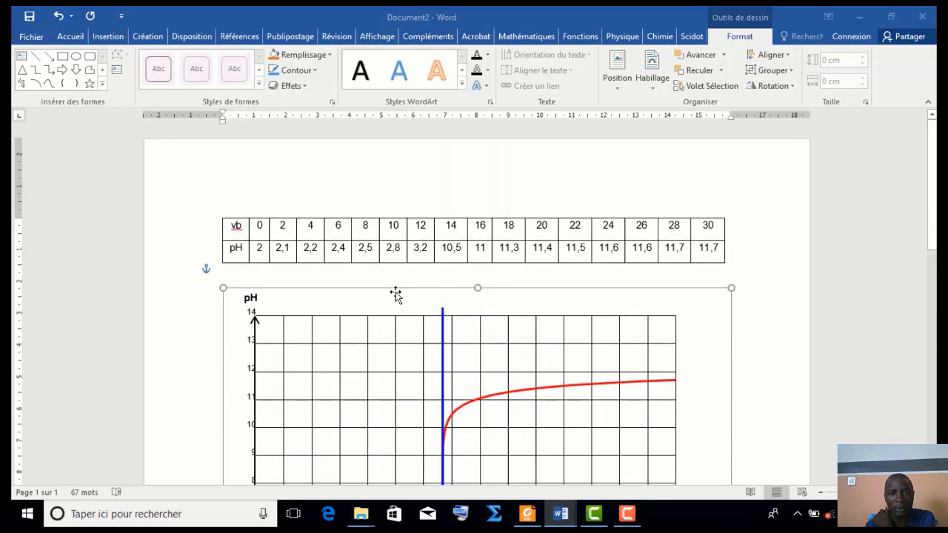
{"action": "scroll", "coordinate": [396, 294], "scroll_direction": "down", "scroll_amount": 1}
{"action": "scroll", "coordinate": [396, 293], "scroll_direction": "down", "scroll_amount": 2}
{"action": "scroll", "coordinate": [396, 295], "scroll_direction": "up", "scroll_amount": 1}
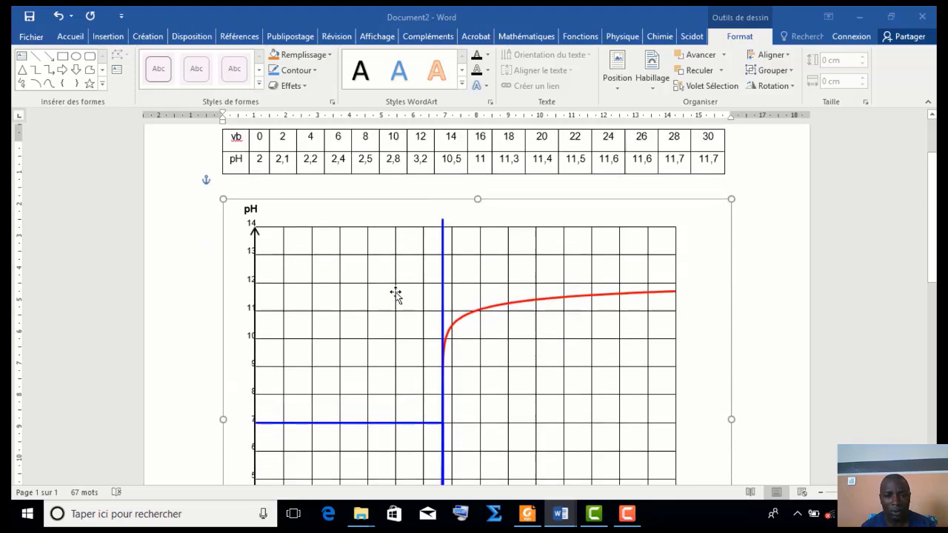
{"action": "scroll", "coordinate": [396, 294], "scroll_direction": "down", "scroll_amount": 2}
{"action": "scroll", "coordinate": [396, 294], "scroll_direction": "down", "scroll_amount": 2}
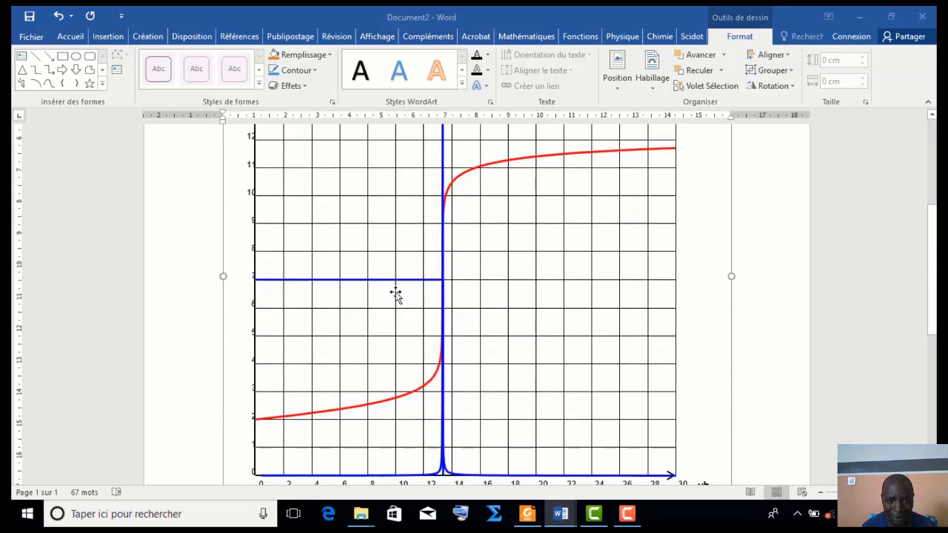
{"action": "scroll", "coordinate": [396, 294], "scroll_direction": "down", "scroll_amount": 2}
{"action": "scroll", "coordinate": [395, 294], "scroll_direction": "up", "scroll_amount": 3}
{"action": "scroll", "coordinate": [395, 294], "scroll_direction": "up", "scroll_amount": 3}
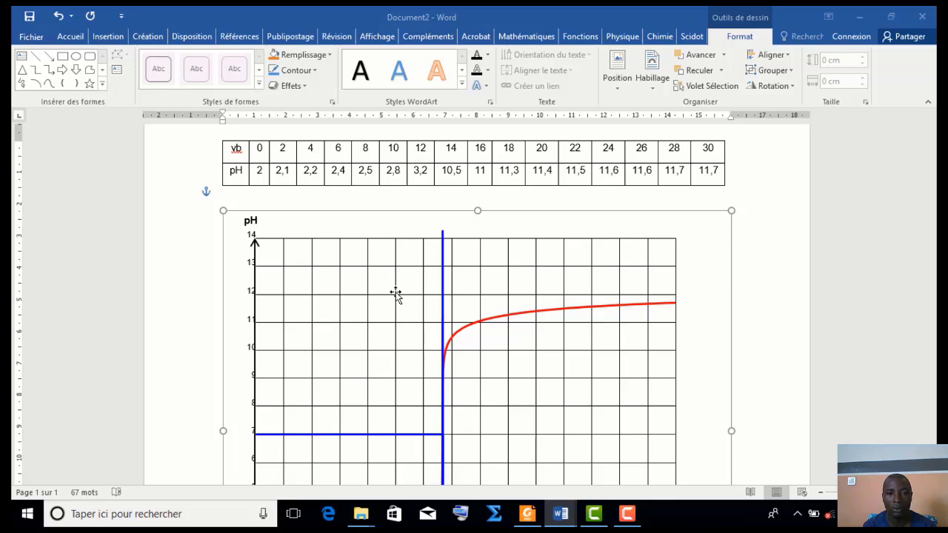
{"action": "scroll", "coordinate": [396, 294], "scroll_direction": "down", "scroll_amount": 3}
{"action": "scroll", "coordinate": [395, 294], "scroll_direction": "down", "scroll_amount": 3}
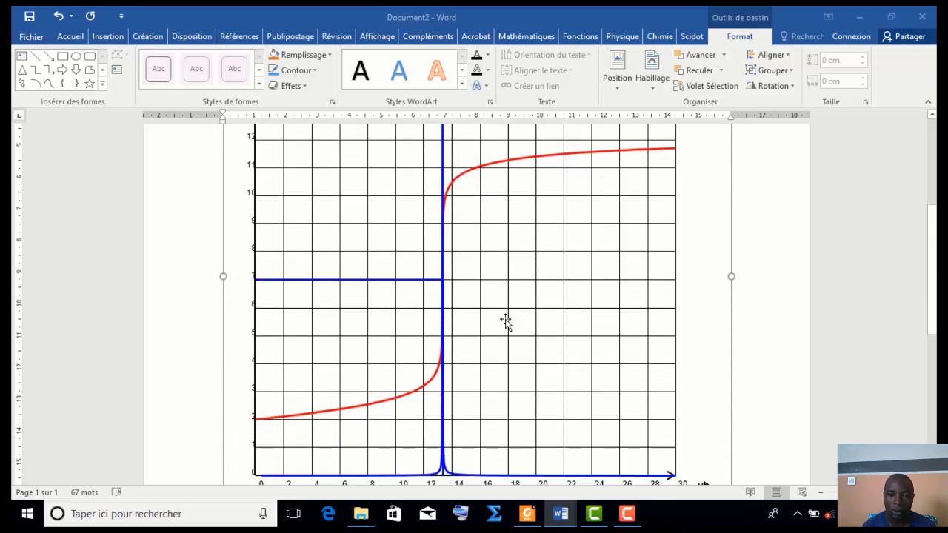
Switch to the PDF "ligne formation num.pdf" open in Foxit
{"action": "mouse_move", "coordinate": [528, 512]}
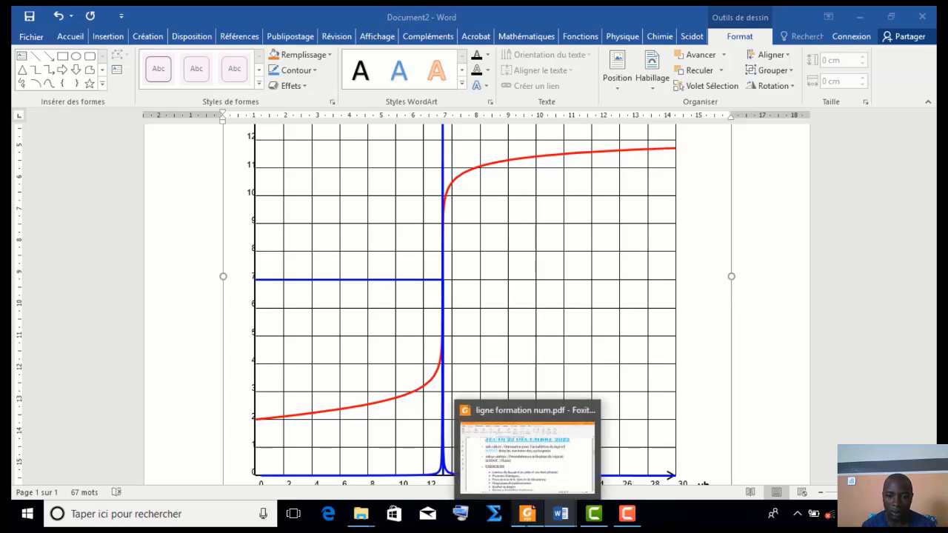